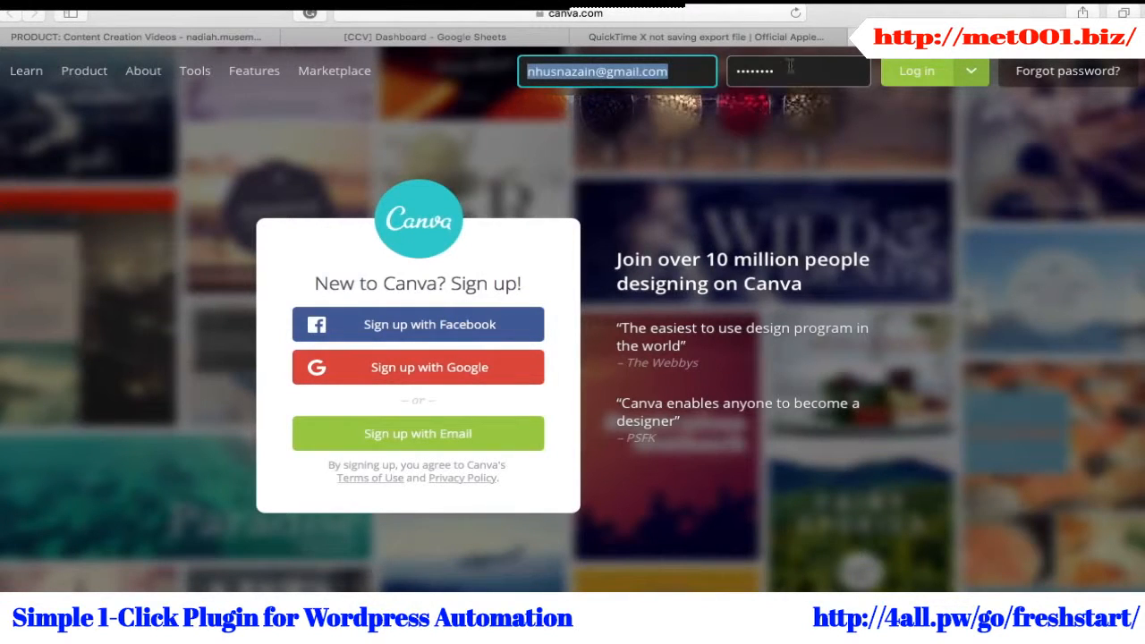
Step: Log in with the credentials already filled in and create a new blank eBook design from the popular design types
left_click(914, 76)
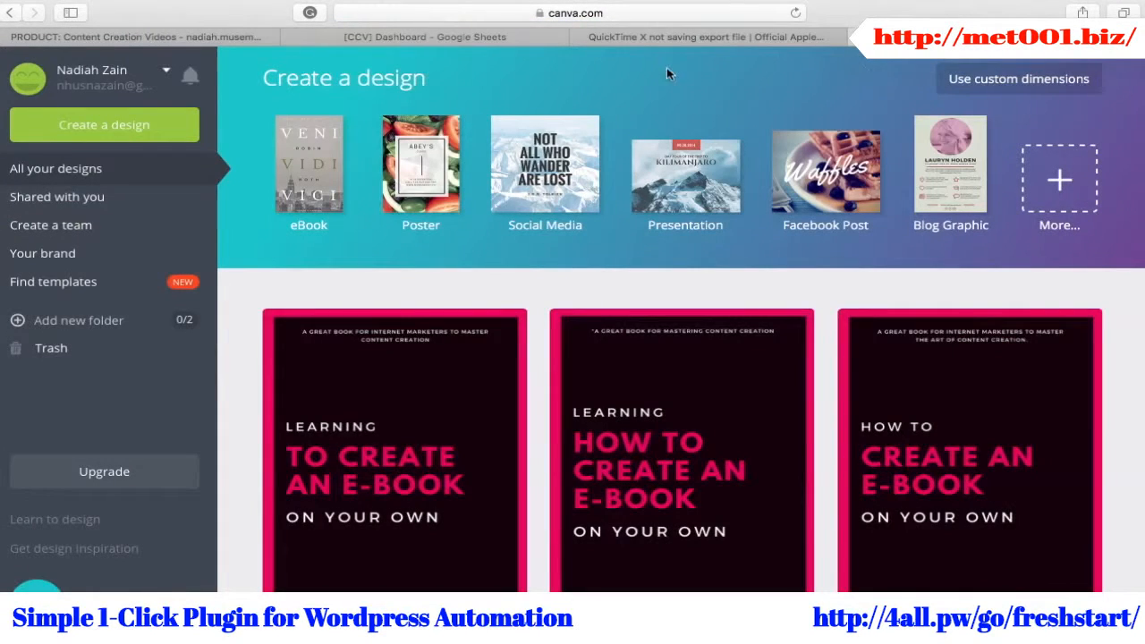
left_click(170, 125)
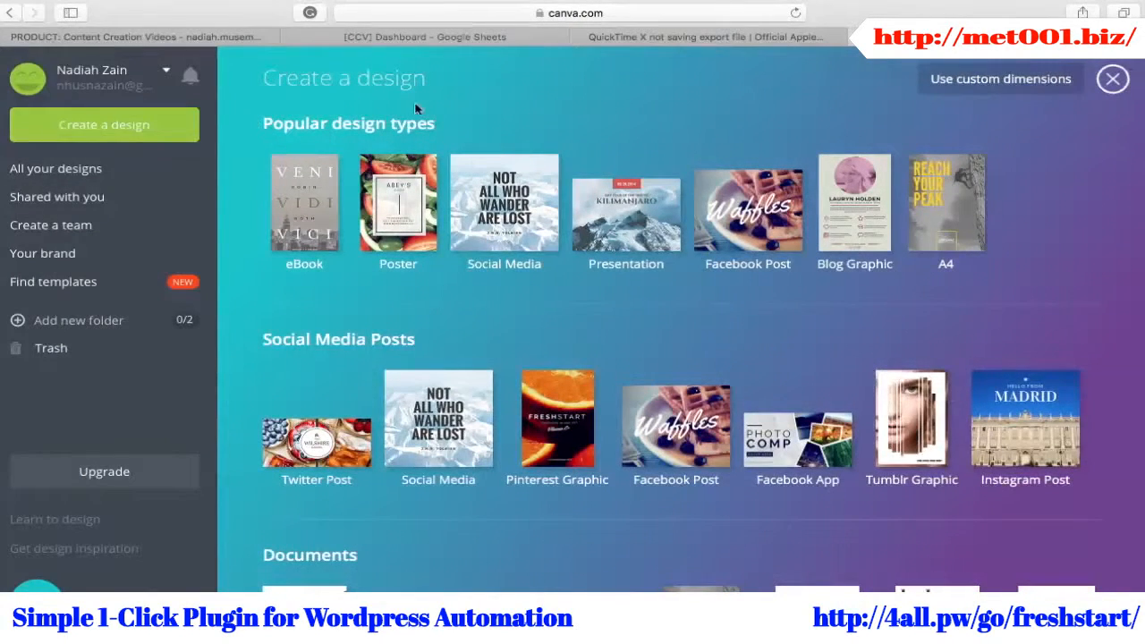
scroll(322, 269, "down", 5)
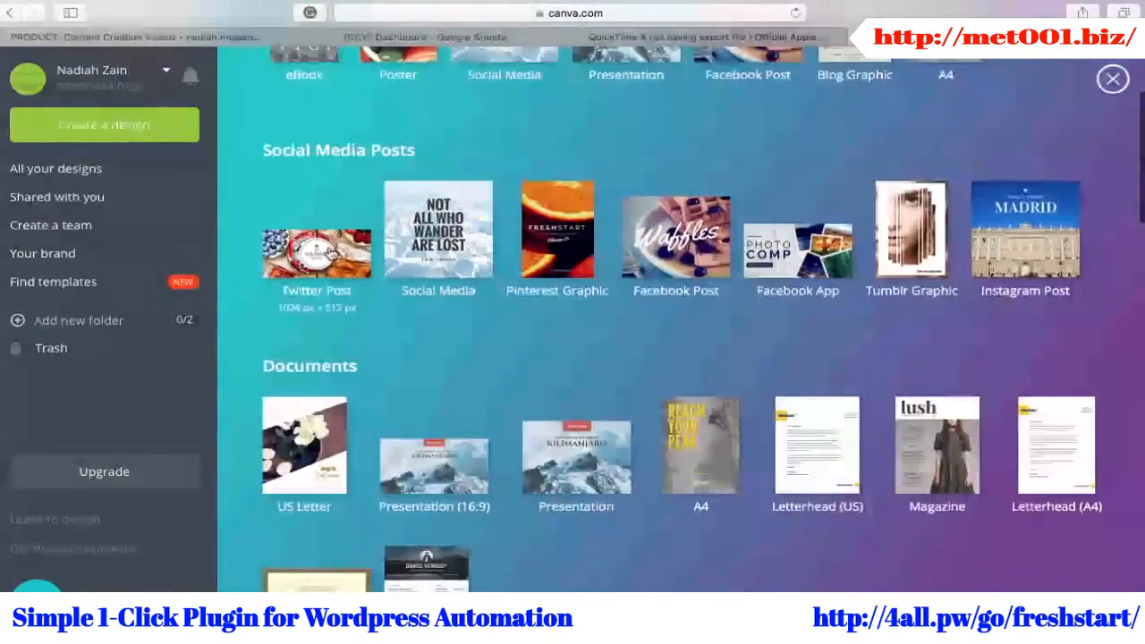
scroll(326, 260, "down", 5)
scroll(330, 255, "down", 5)
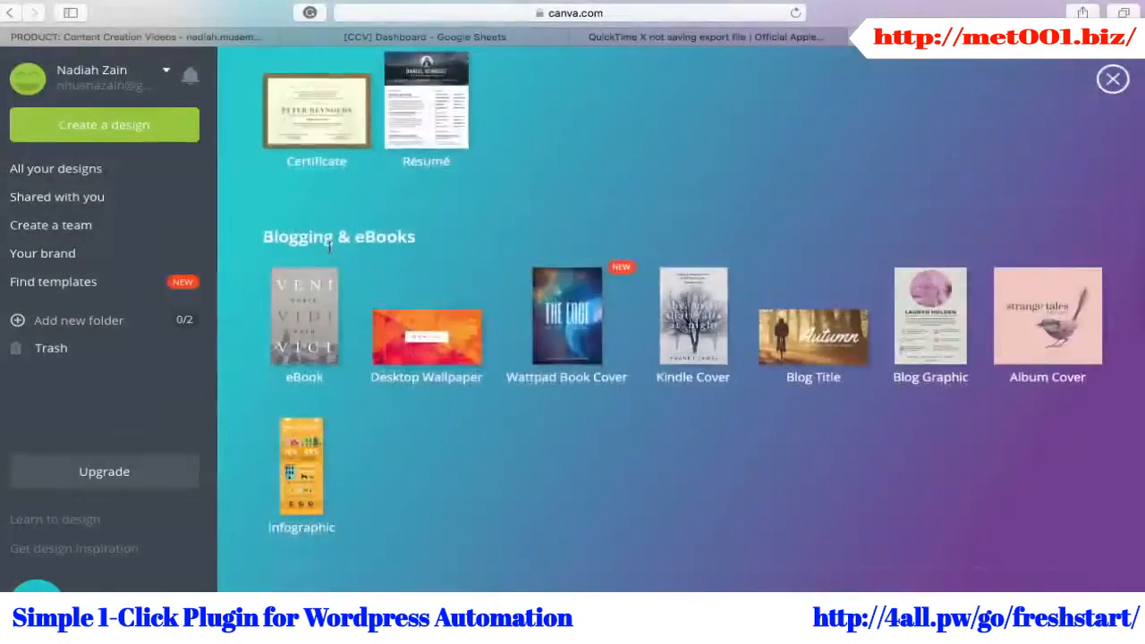
scroll(330, 255, "up", 1)
scroll(435, 215, "up", 10)
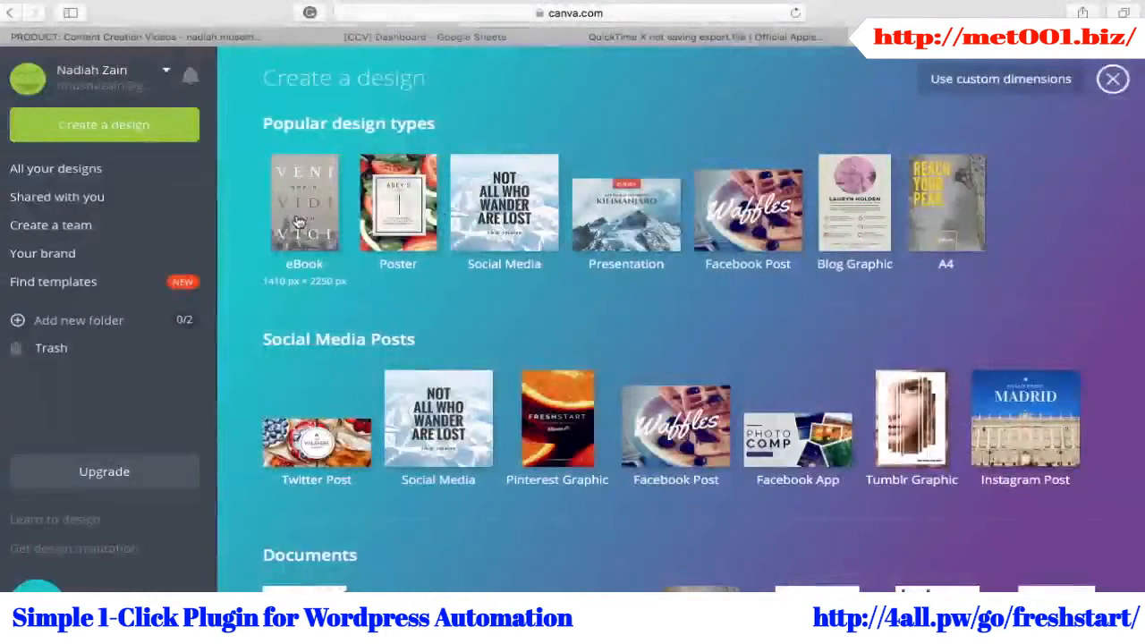
left_click(300, 221)
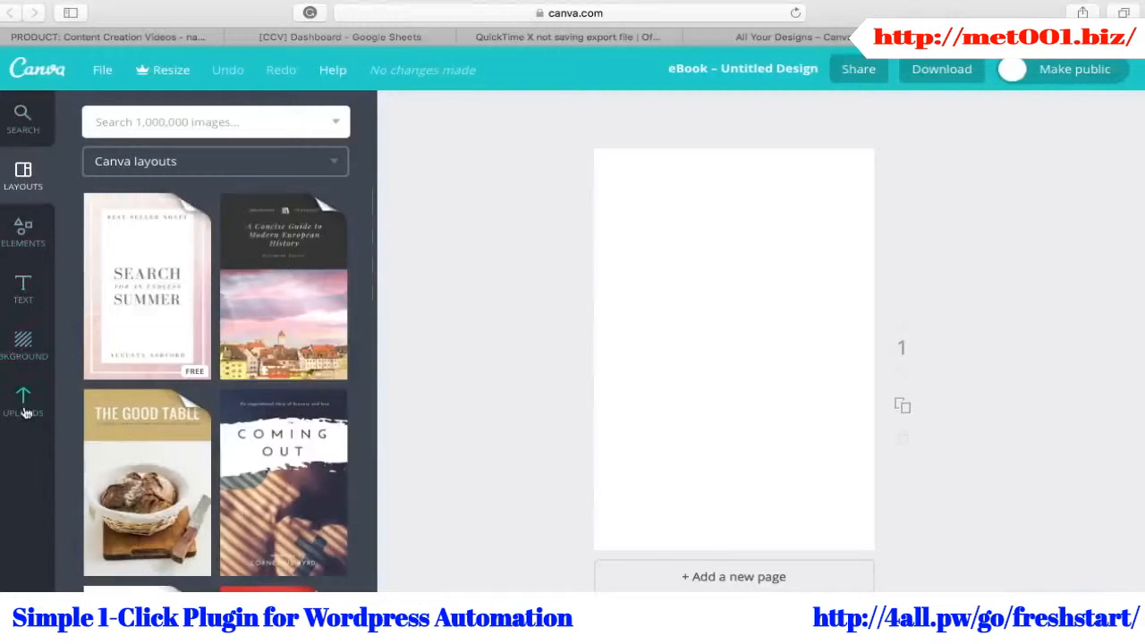
Step: Look through the ready-made Canva layouts available for the eBook cover
left_click(25, 179)
scroll(145, 327, "down", 10)
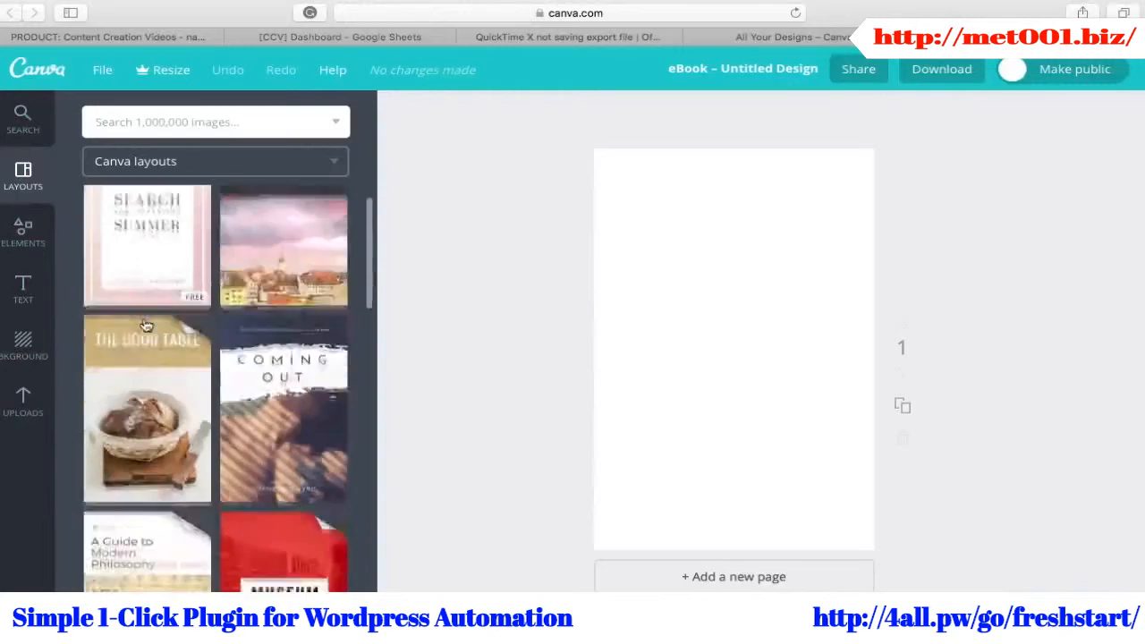
scroll(145, 324, "down", 10)
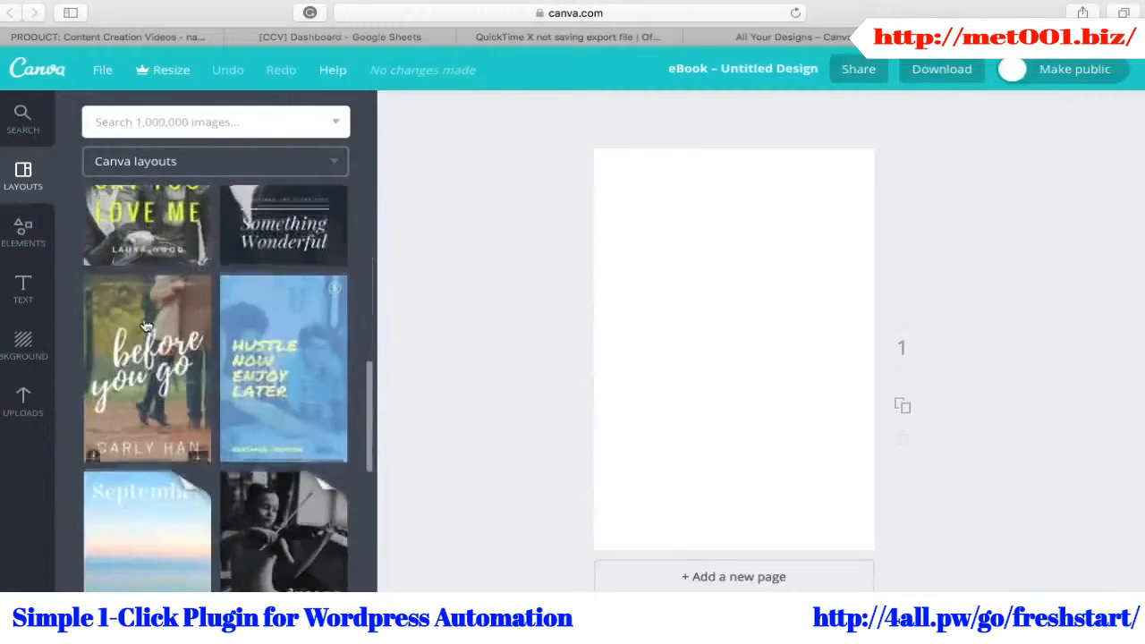
scroll(148, 320, "down", 3)
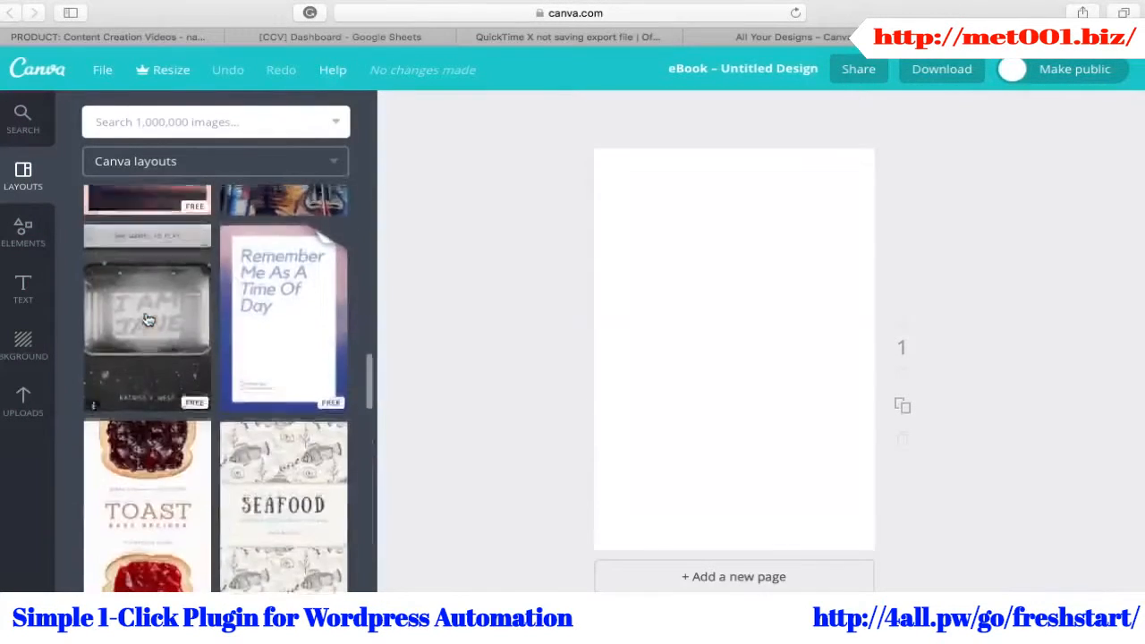
scroll(148, 320, "up", 6)
scroll(148, 320, "up", 5)
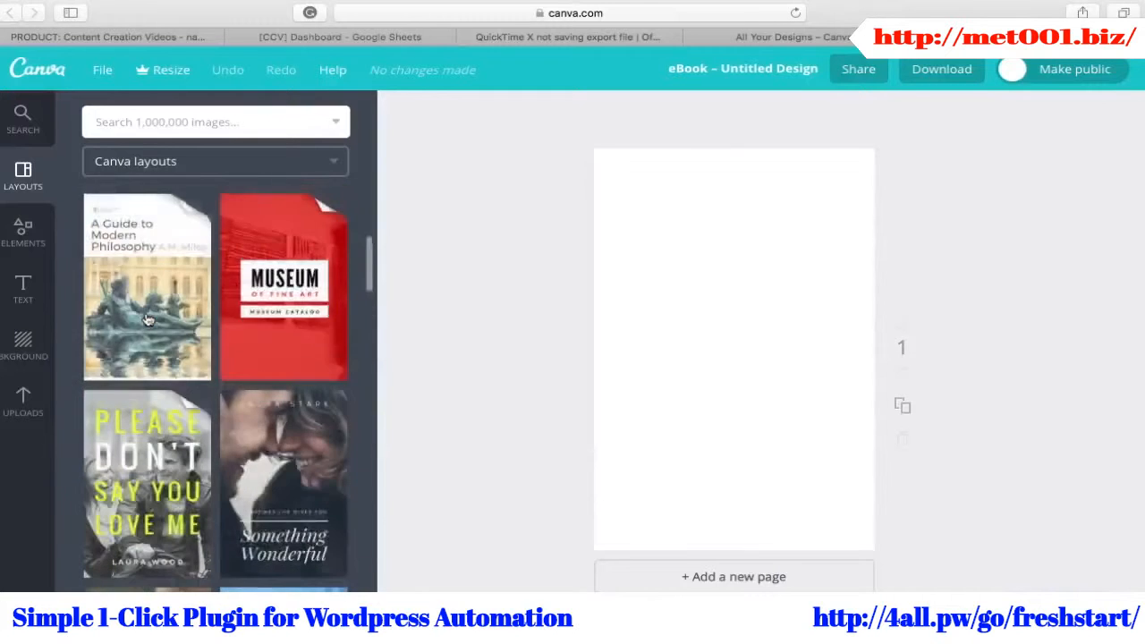
Step: Examine the available design elements, browsing the Free Photos and Frames collections
left_click(24, 230)
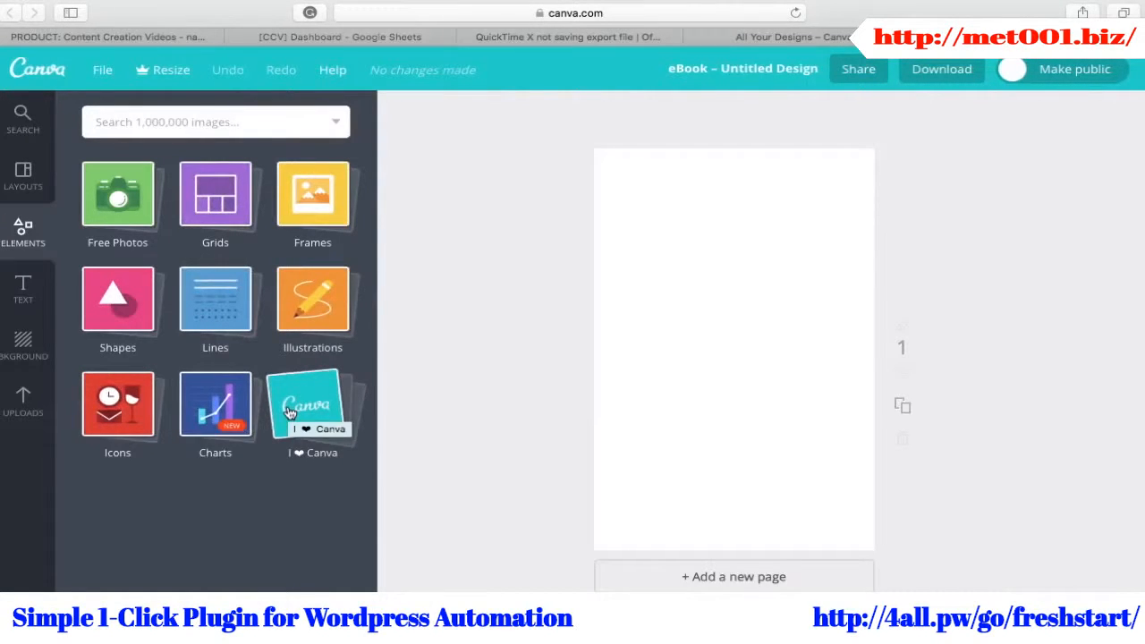
left_click(130, 216)
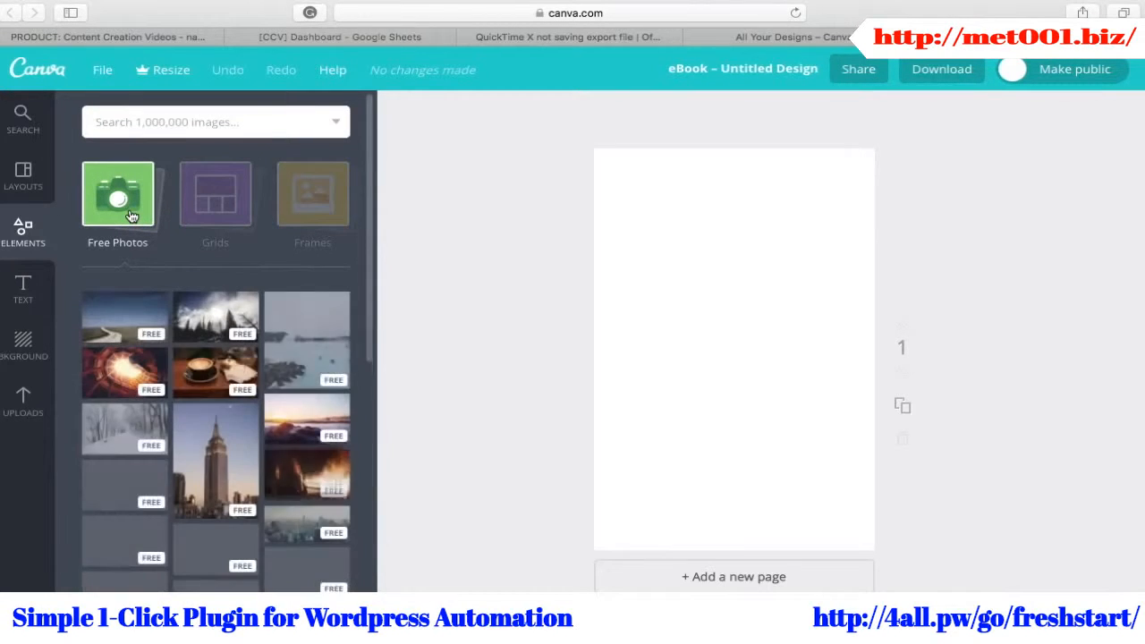
scroll(214, 563, "down", 5)
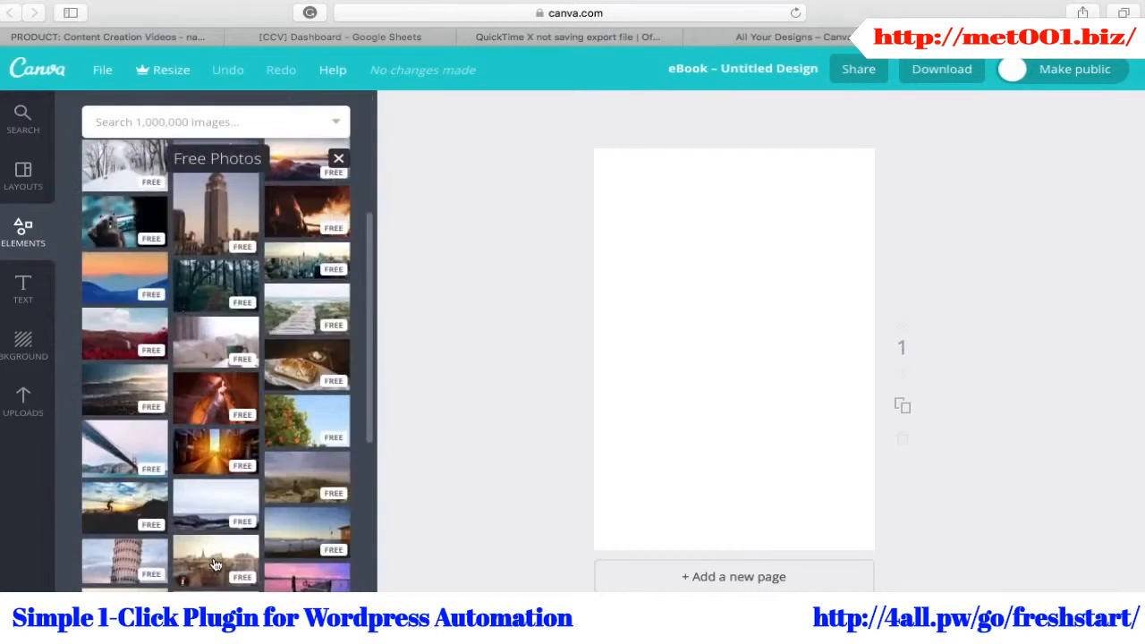
scroll(215, 566, "down", 5)
left_click(339, 159)
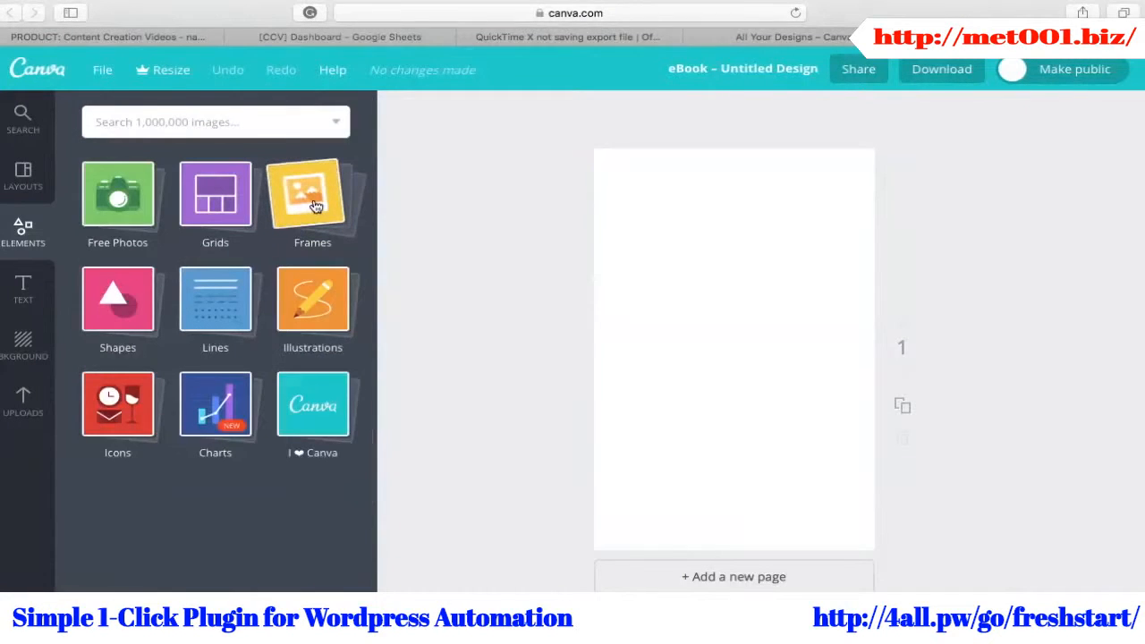
left_click(315, 205)
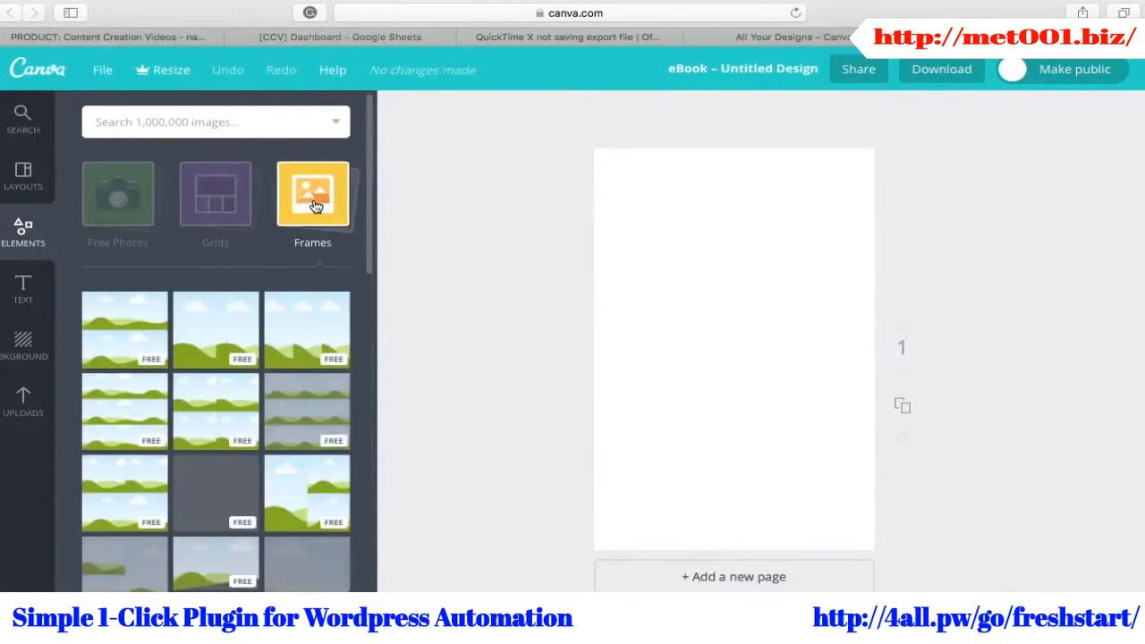
scroll(217, 449, "down", 5)
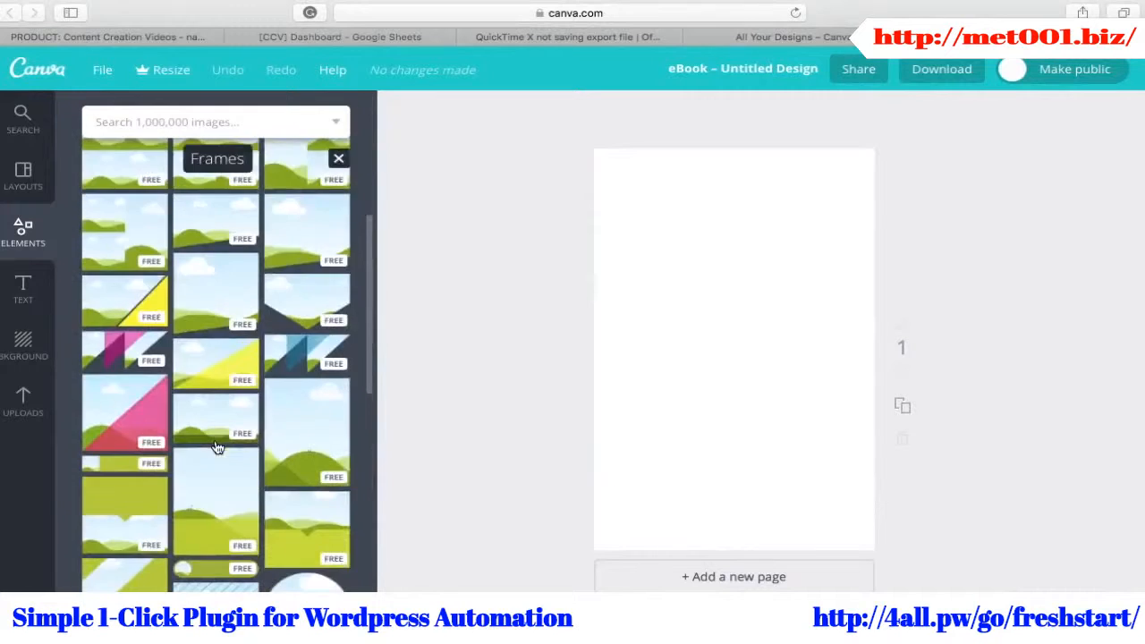
Step: Browse the text options, from the heading and body text styles through the free text combinations
left_click(24, 292)
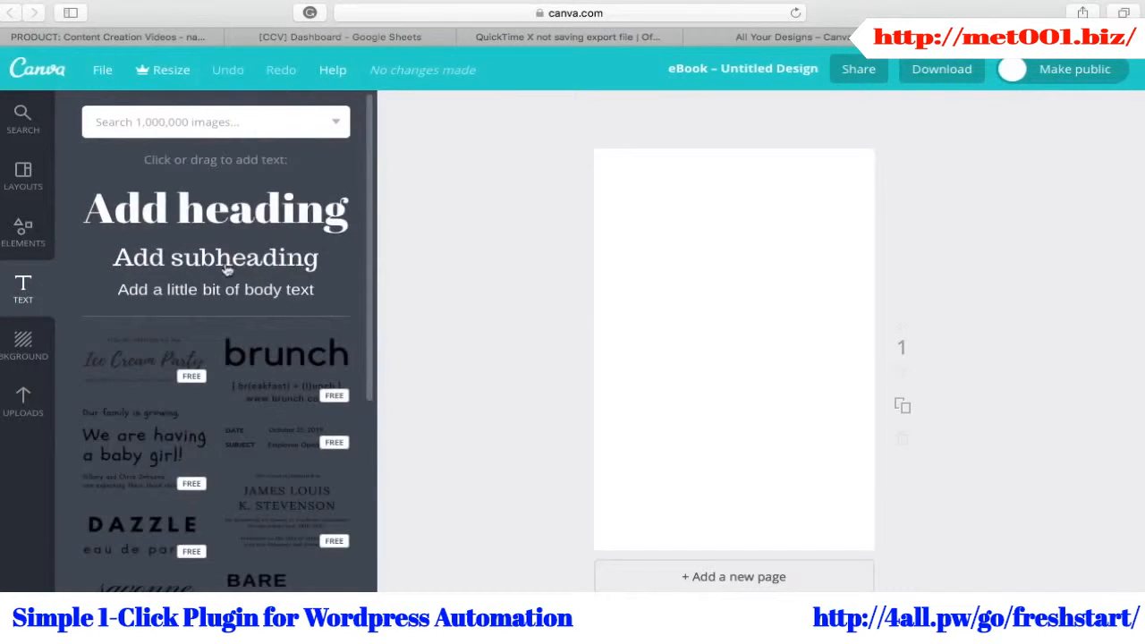
scroll(157, 404, "down", 5)
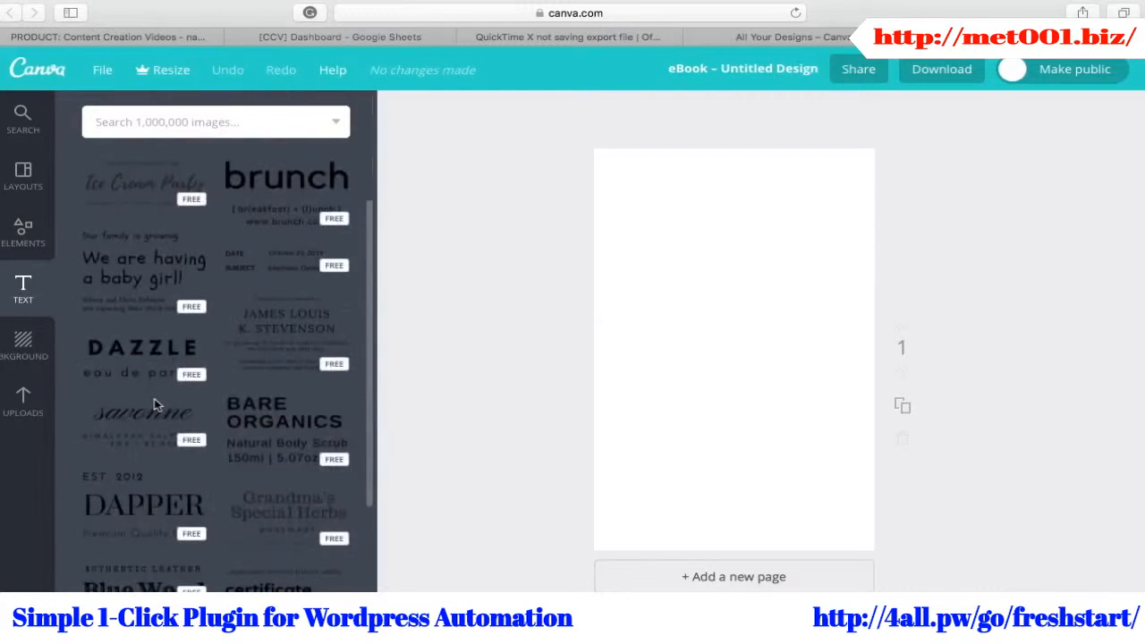
scroll(154, 405, "down", 3)
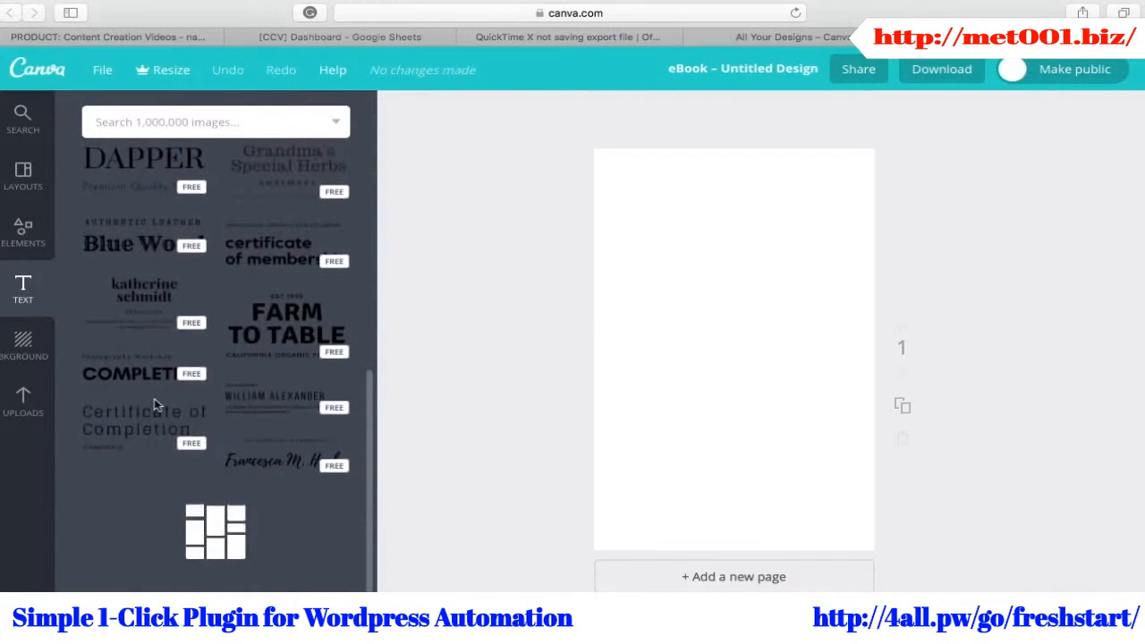
scroll(154, 404, "down", 2)
scroll(154, 406, "down", 3)
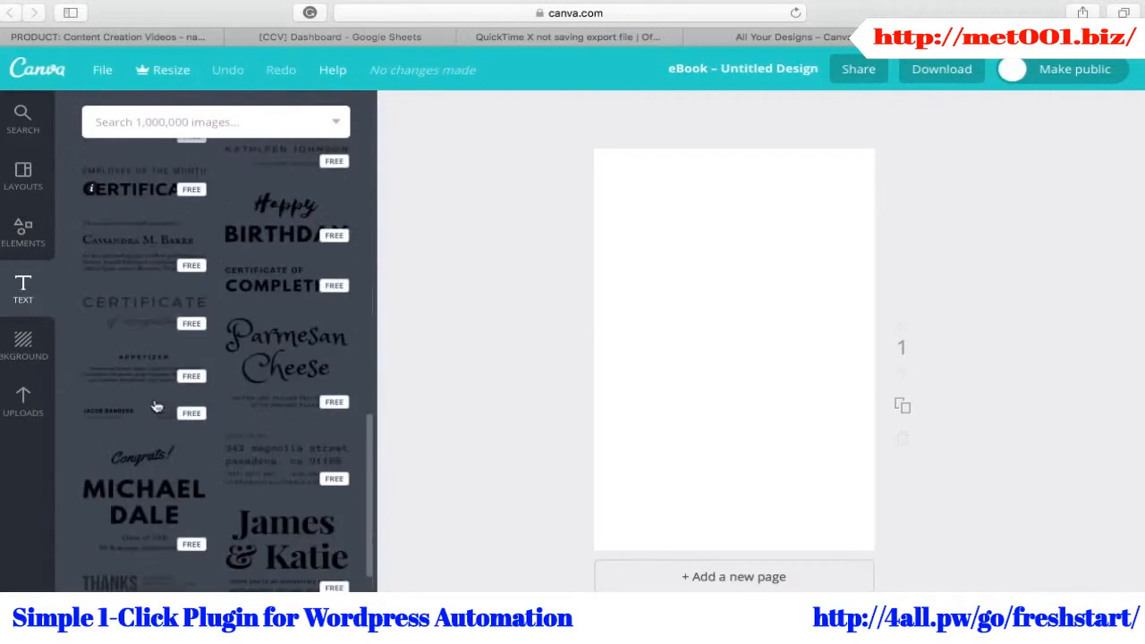
scroll(154, 405, "down", 3)
scroll(154, 404, "down", 10)
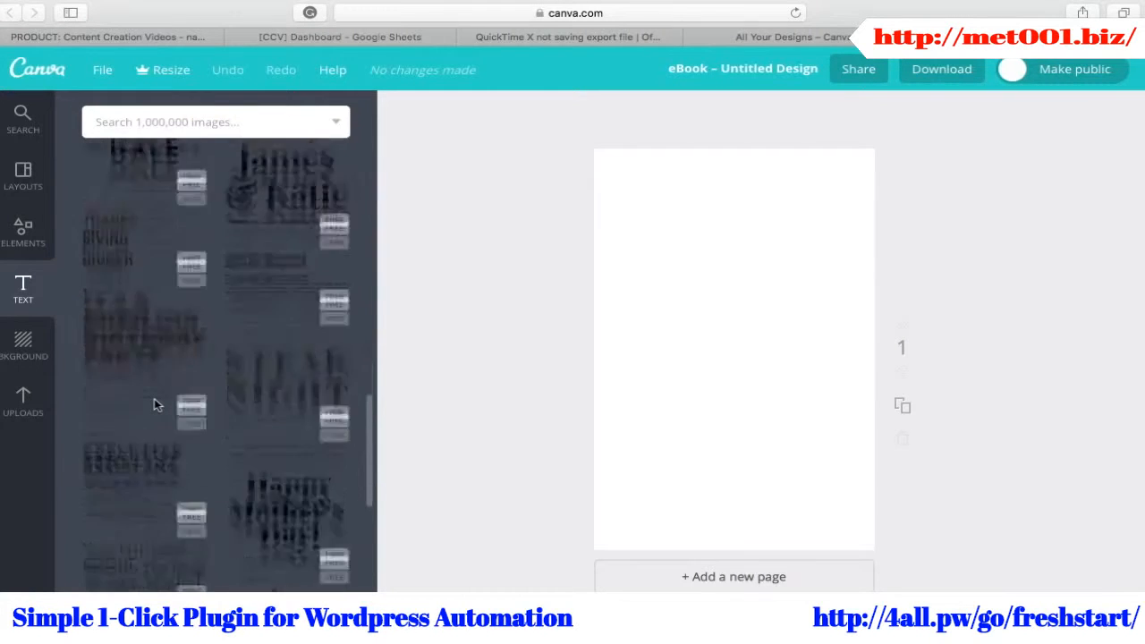
scroll(154, 398, "up", 5)
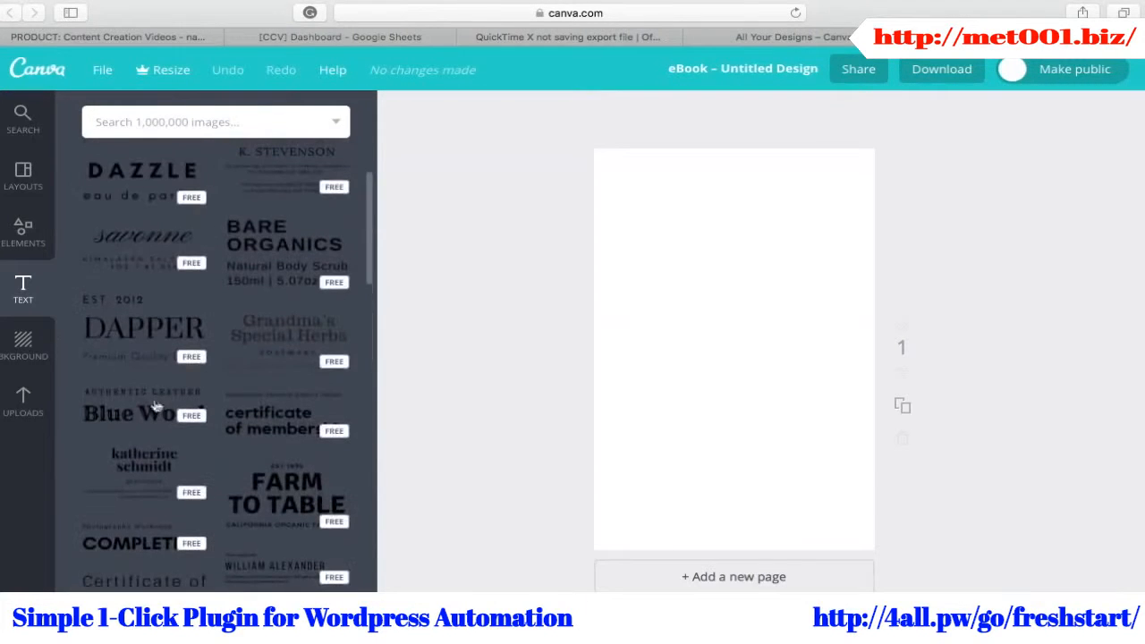
Step: Examine the background colours and patterns, and view the area for uploading own images
left_click(22, 345)
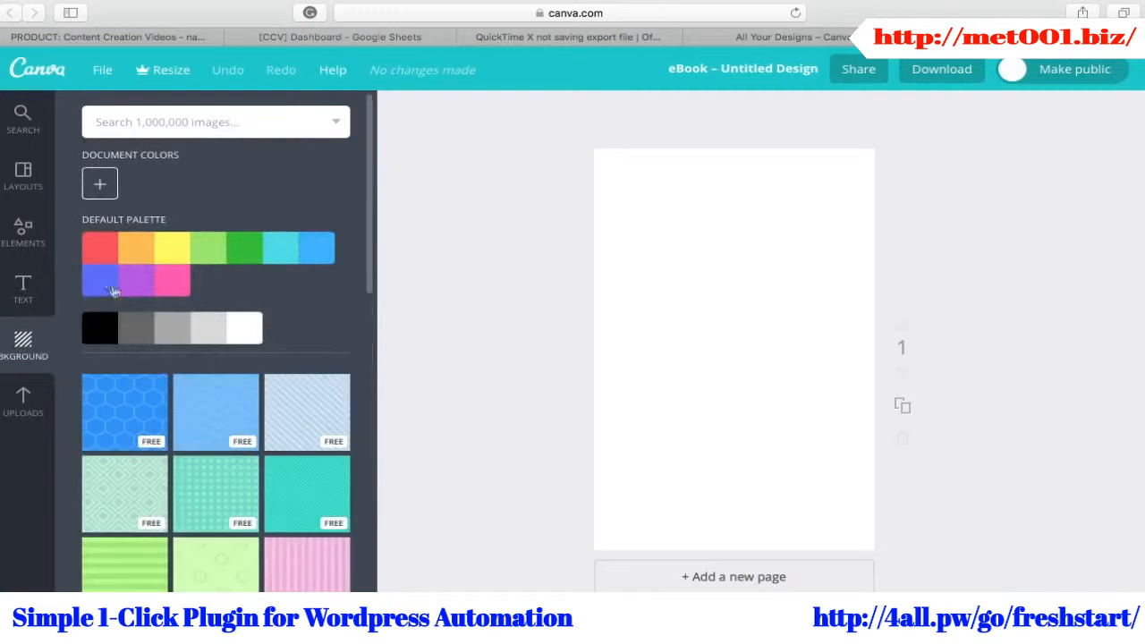
scroll(125, 406, "down", 10)
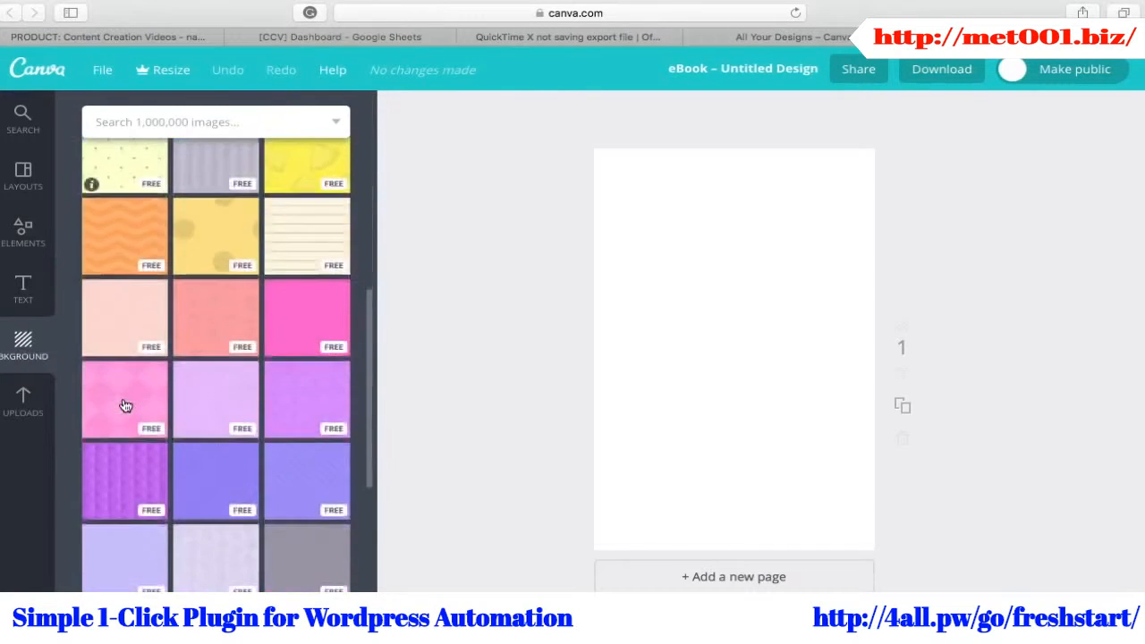
scroll(124, 404, "up", 10)
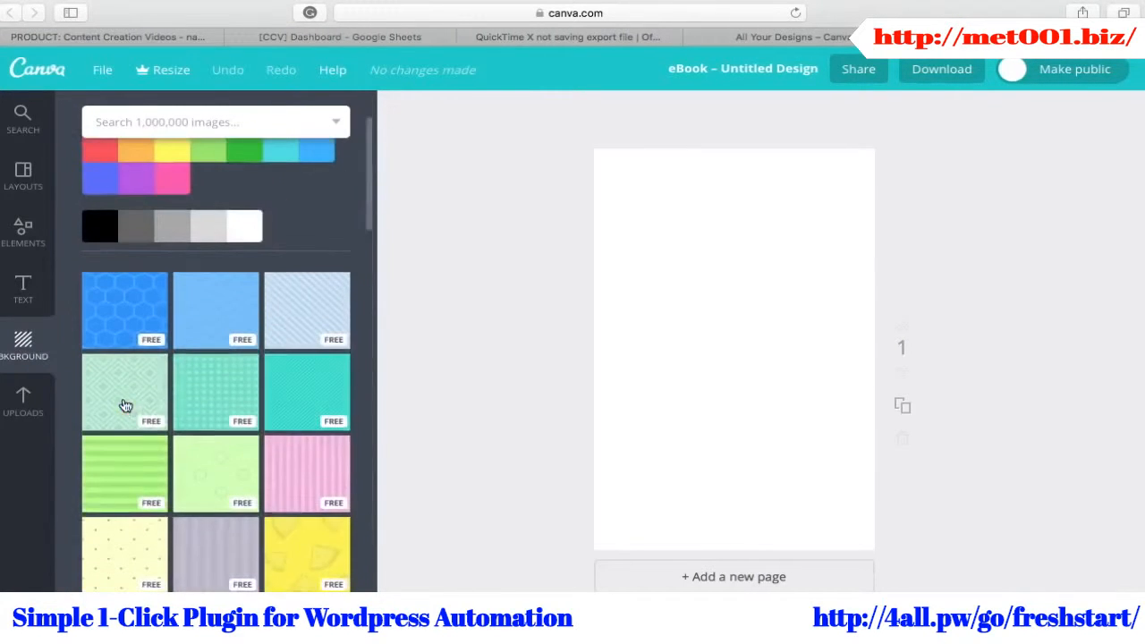
left_click(22, 401)
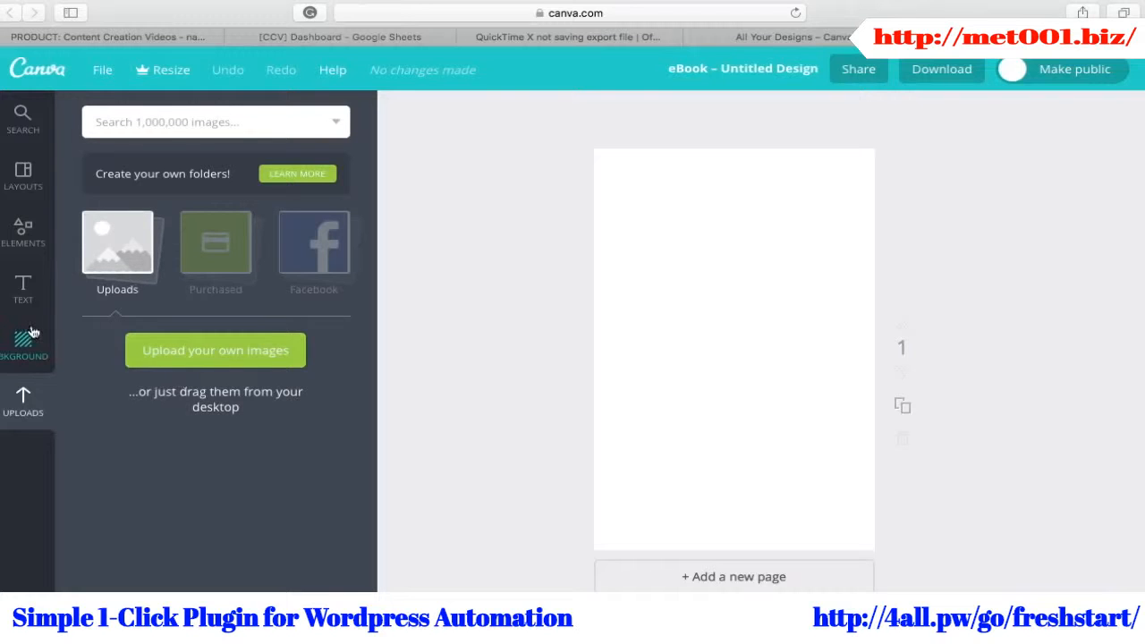
Step: Apply the free black and pink "Learning Adobe InDesign on Your Own" layout to the blank eBook page
left_click(26, 170)
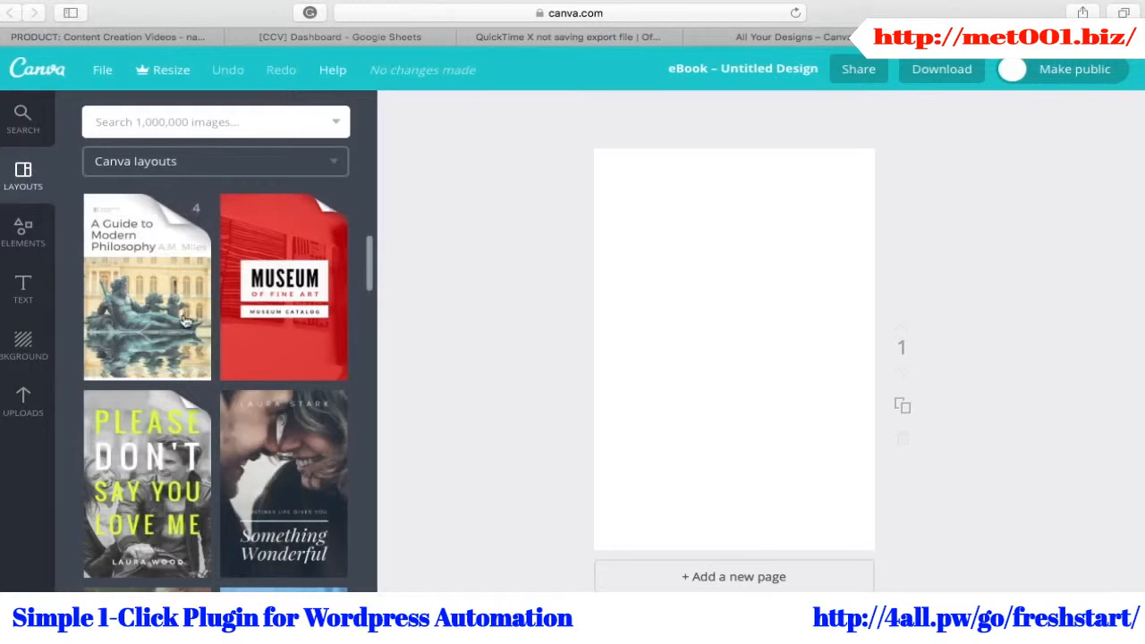
scroll(185, 322, "down", 10)
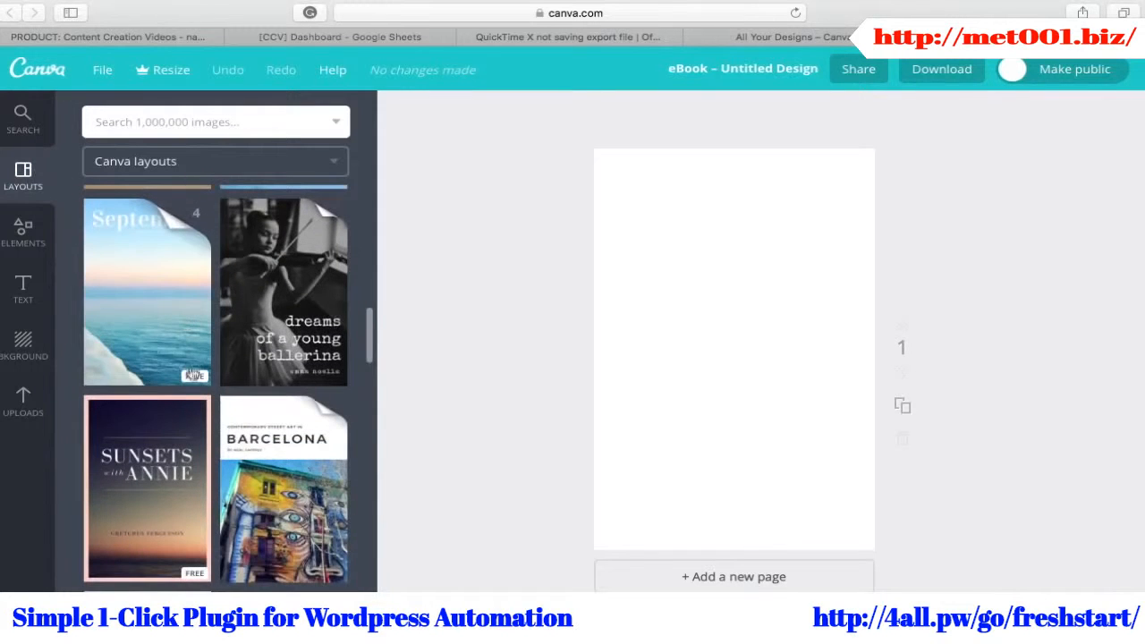
scroll(192, 379, "down", 12)
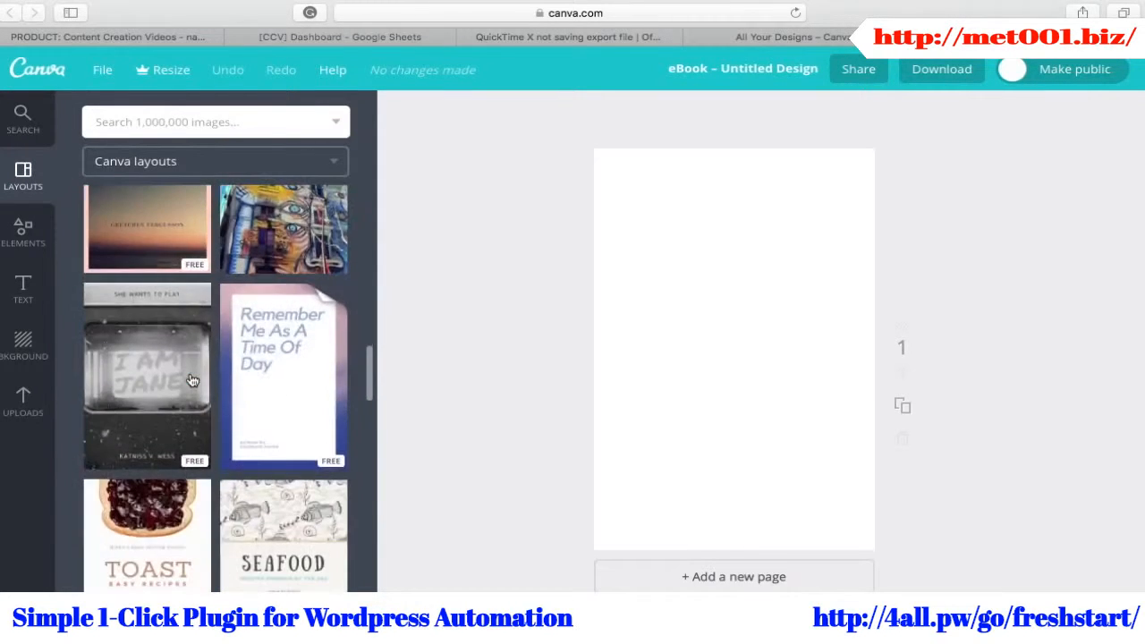
scroll(192, 380, "down", 8)
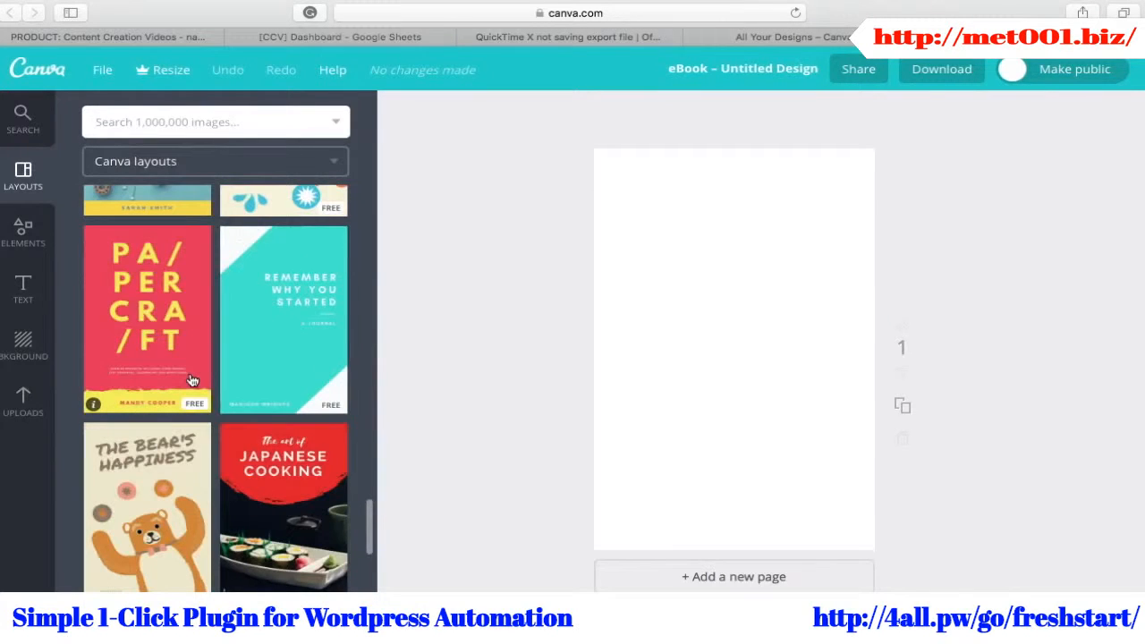
right_click(173, 506)
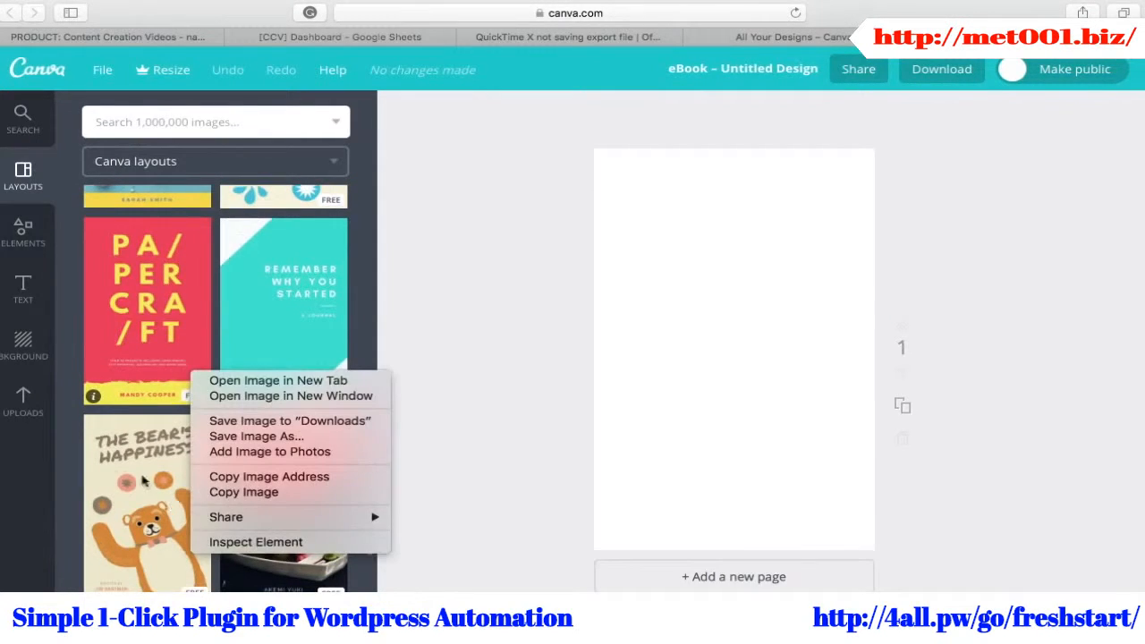
left_click(75, 461)
scroll(74, 461, "down", 10)
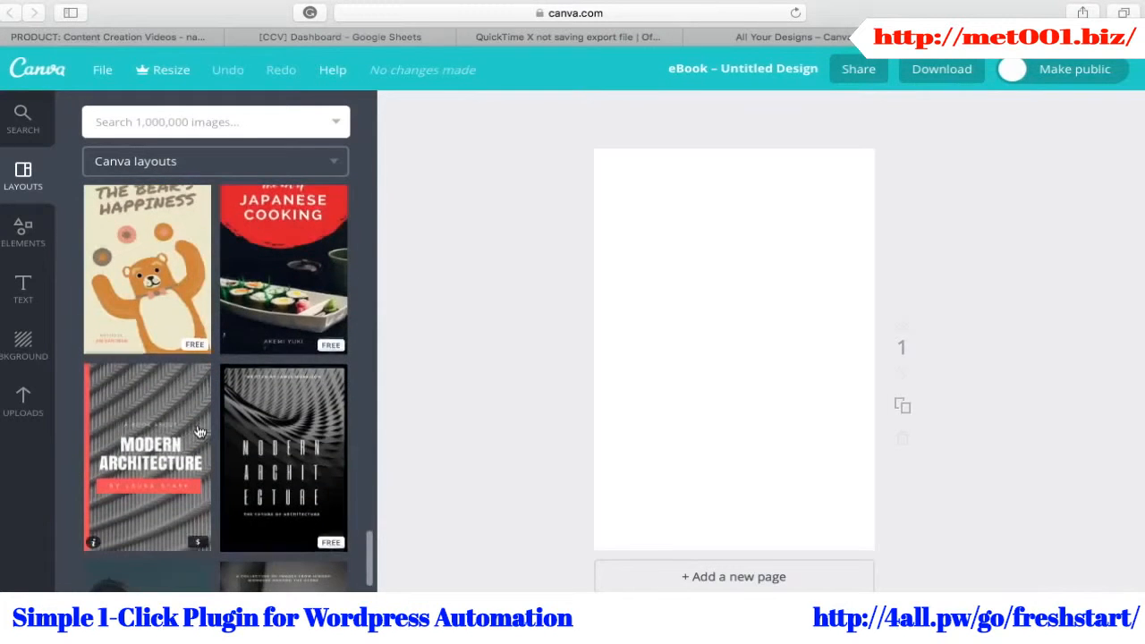
scroll(199, 433, "down", 10)
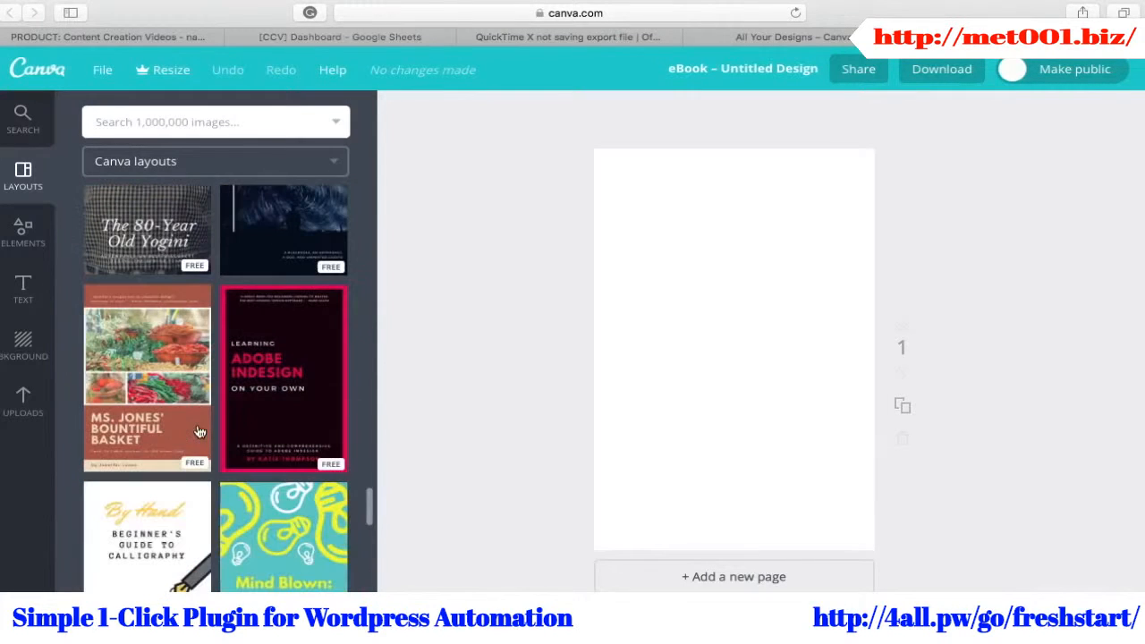
left_click(306, 399)
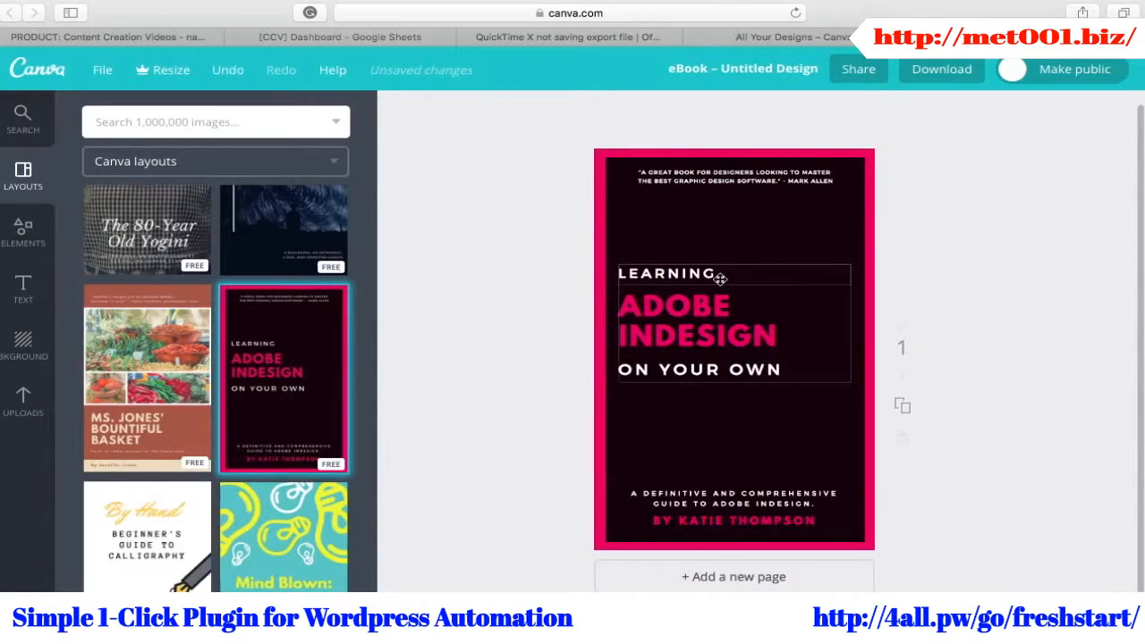
Step: Replace the word "Learning" above the cover title with "HOW TO"
double_click(720, 279)
key("BackSpace")
type("H")
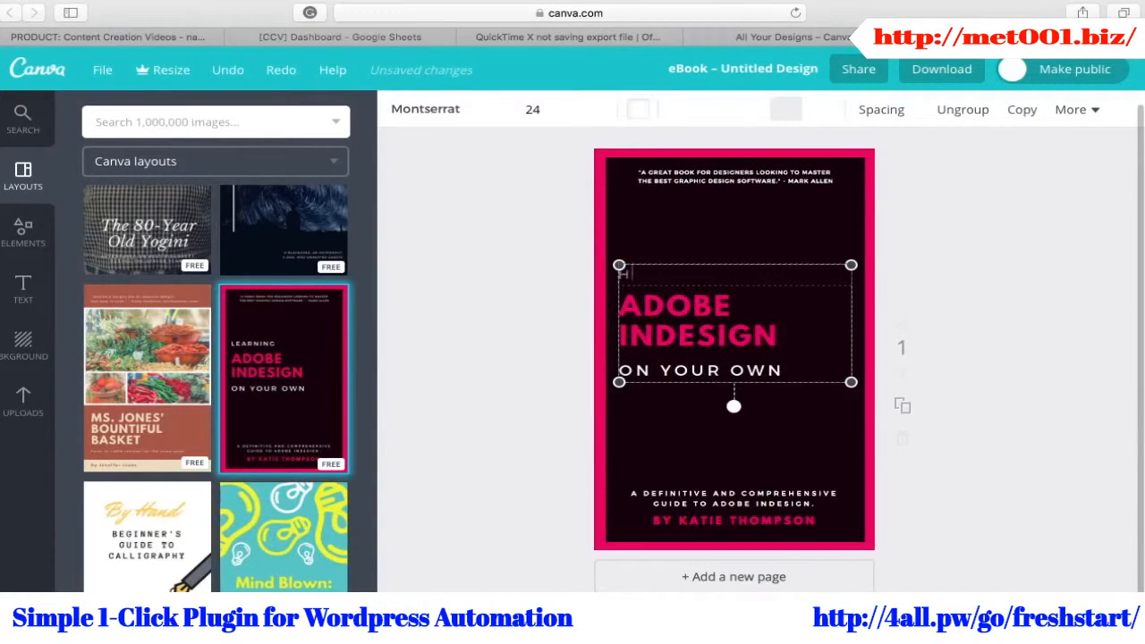
type("OW TO")
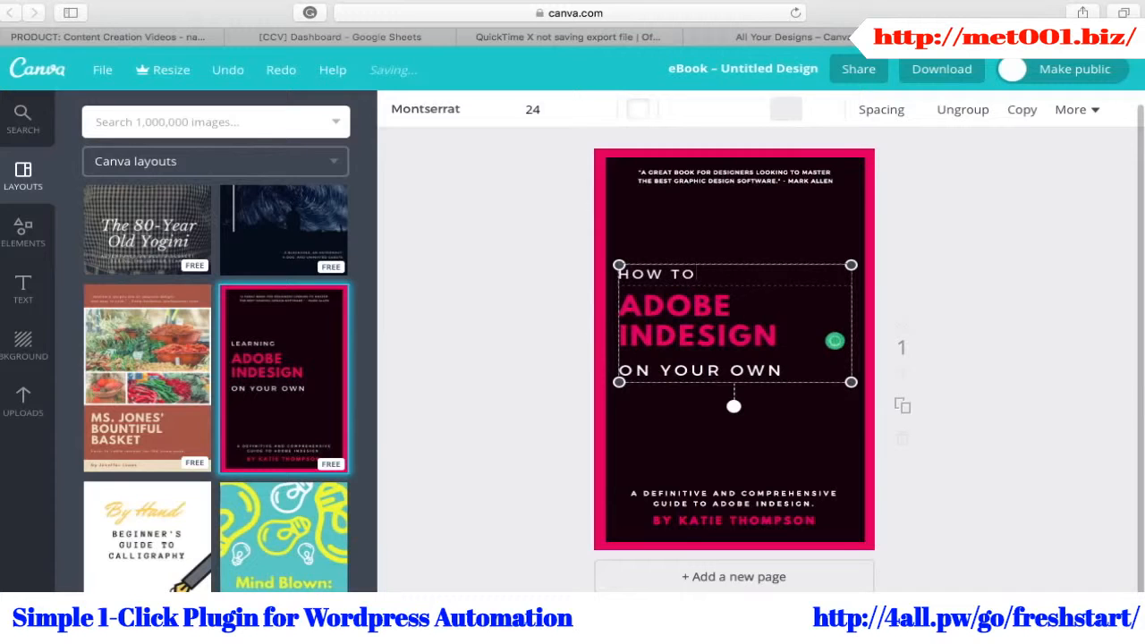
Step: Replace the pink "Adobe InDesign" title with "CREATE AN E-BOOK", leaving no space before the first word
left_click(738, 319)
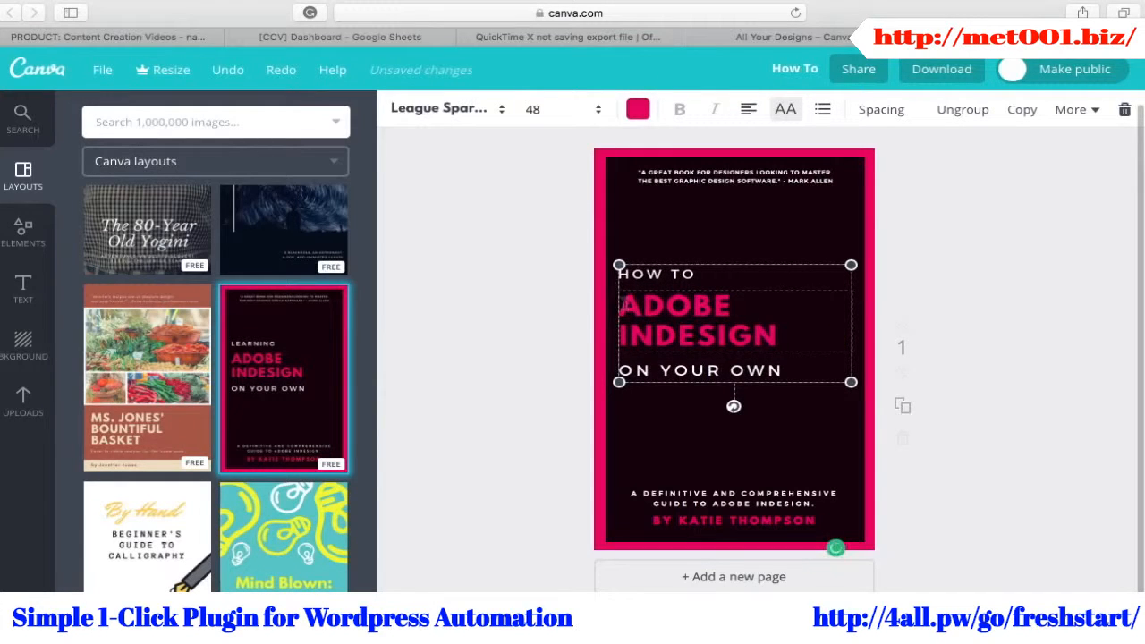
left_click_drag(625, 306, 831, 343)
type("CREATE AN E-BOOK")
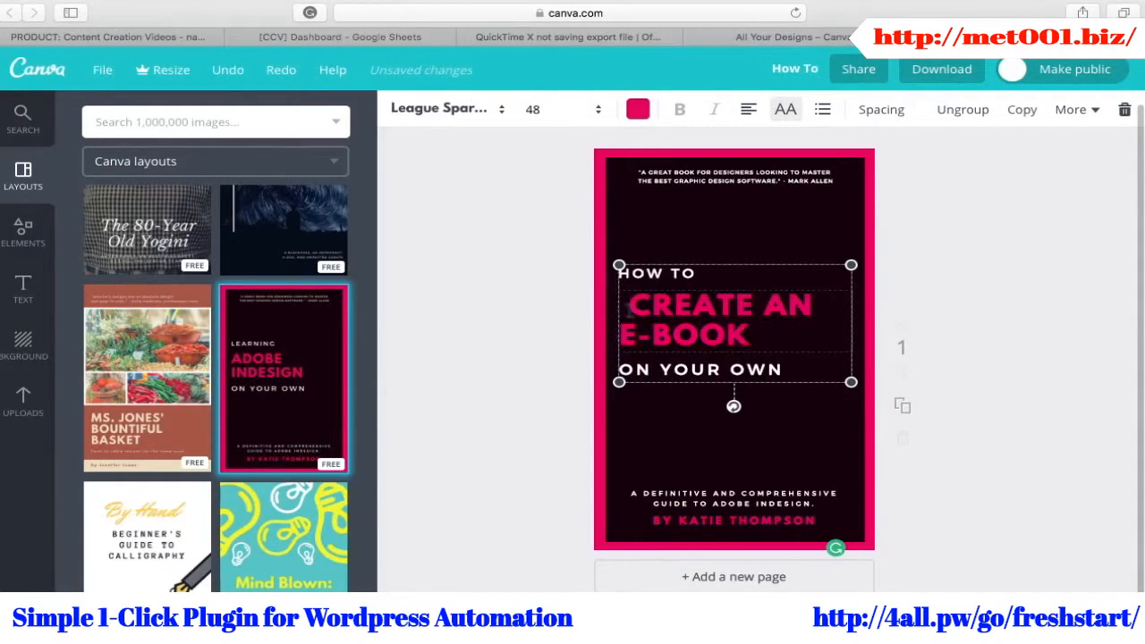
left_click(629, 309)
key("BackSpace")
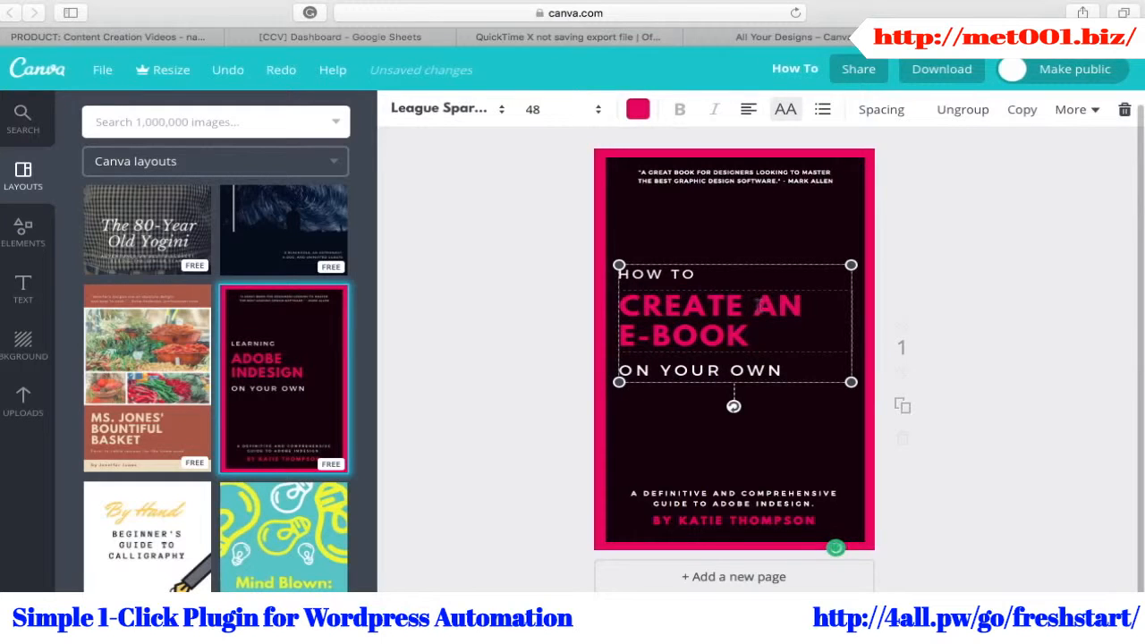
Step: Replace "Adobe InDesign" in the subtitle near the cover's lower edge with "Digital Publishing"
left_click(649, 507)
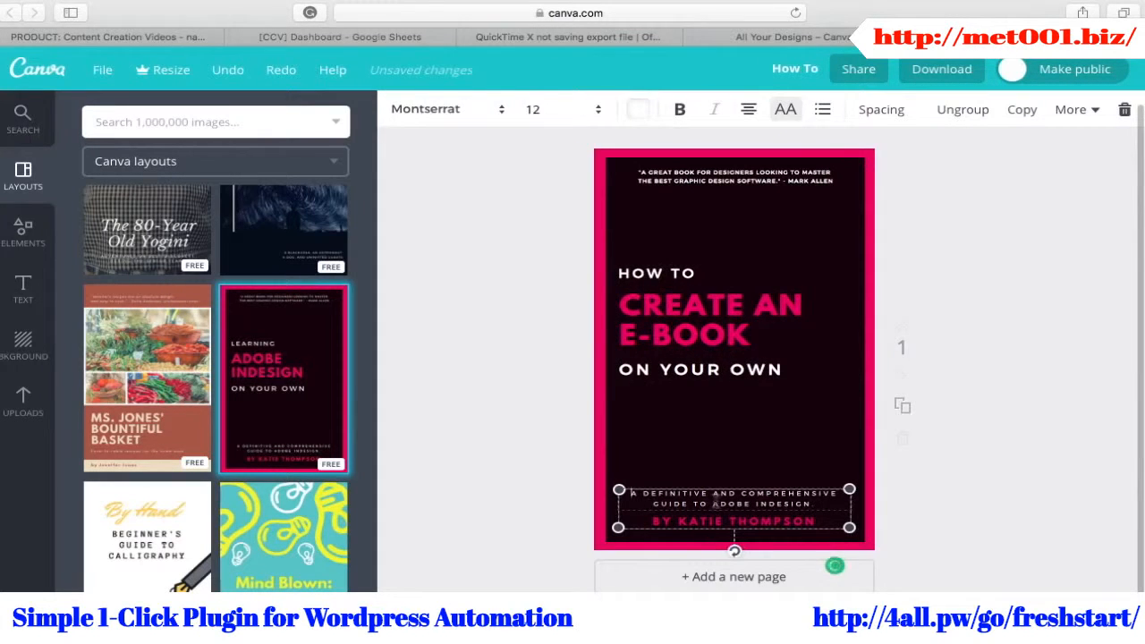
left_click_drag(714, 503, 799, 504)
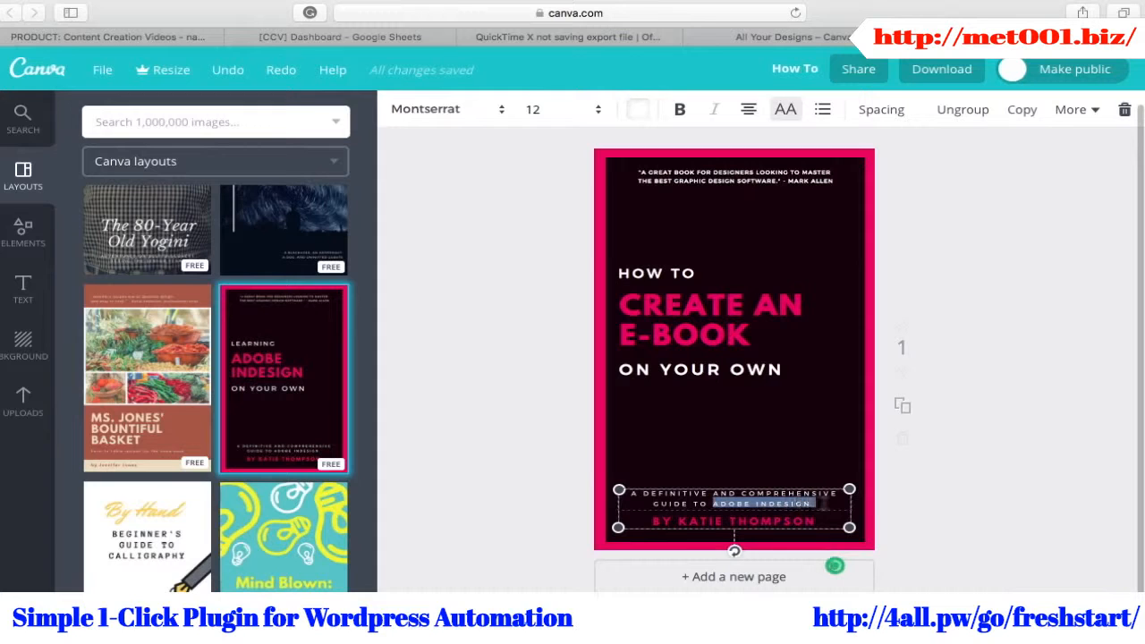
Step: Try the free light blue zigzag pattern as the cover background and undo the change
left_click(24, 298)
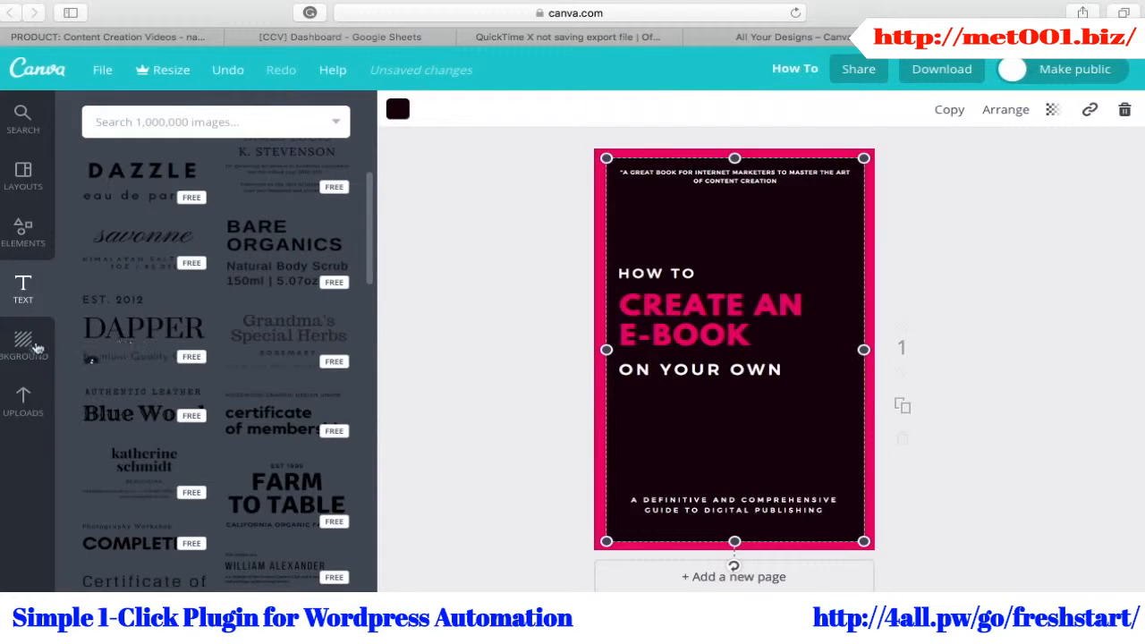
left_click(23, 345)
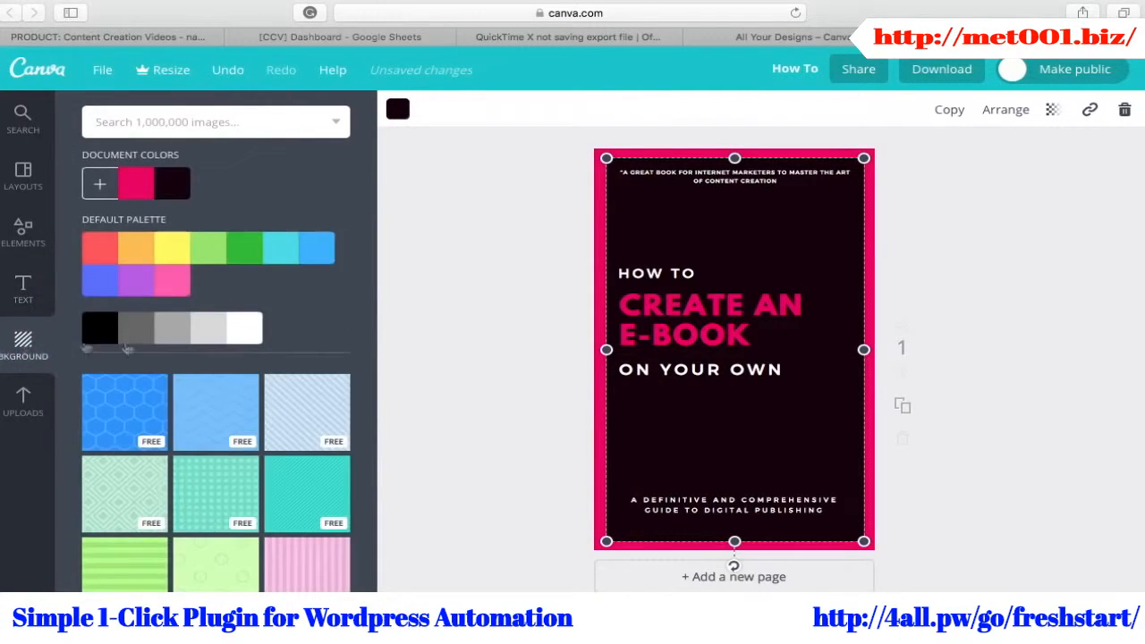
left_click(217, 408)
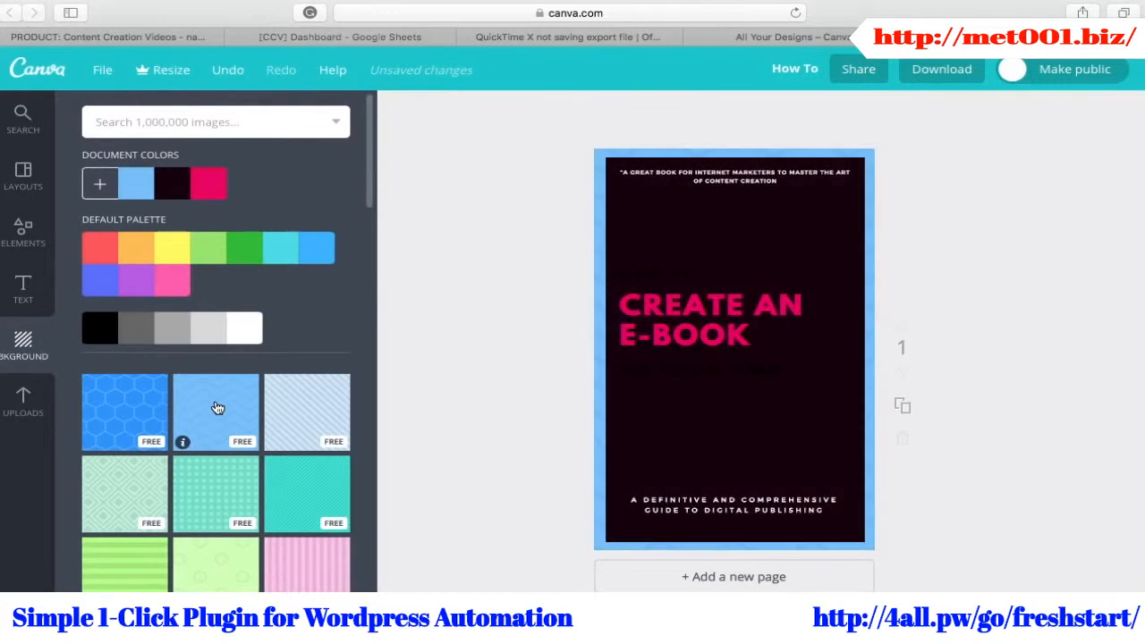
left_click(227, 72)
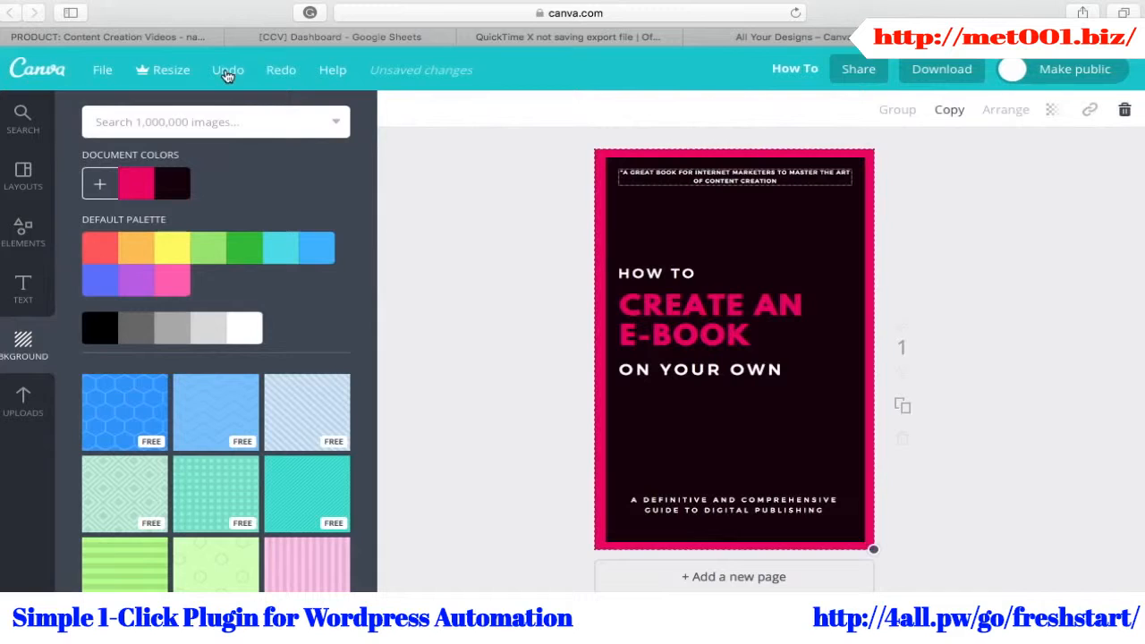
left_click(543, 210)
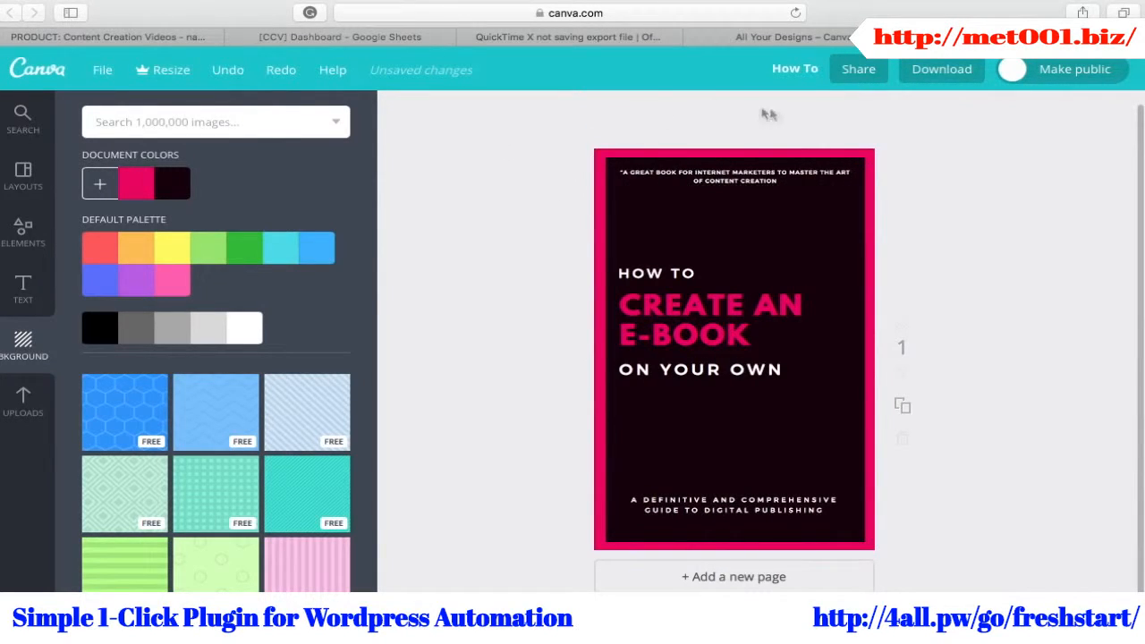
Step: Download the finished eBook cover as a PNG file
left_click(932, 78)
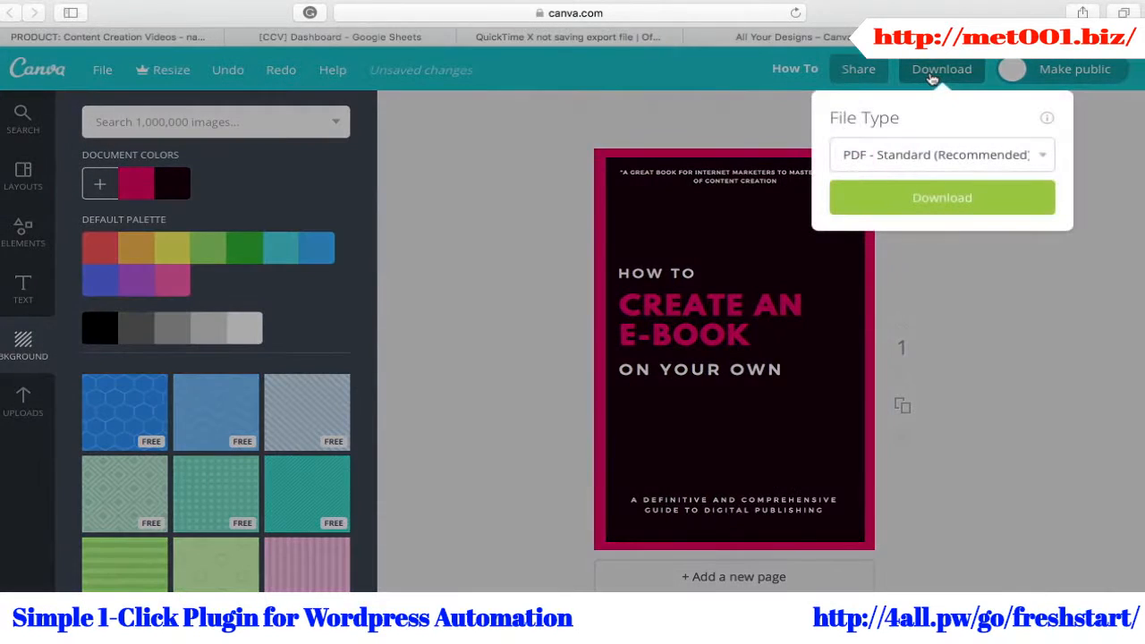
left_click(1042, 158)
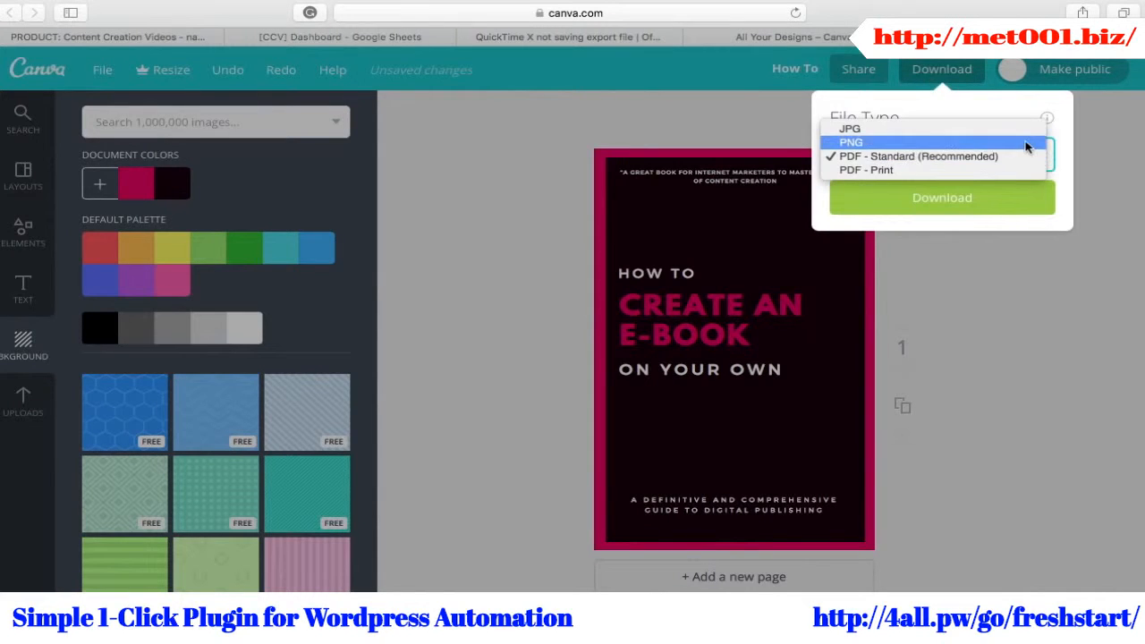
left_click(1027, 148)
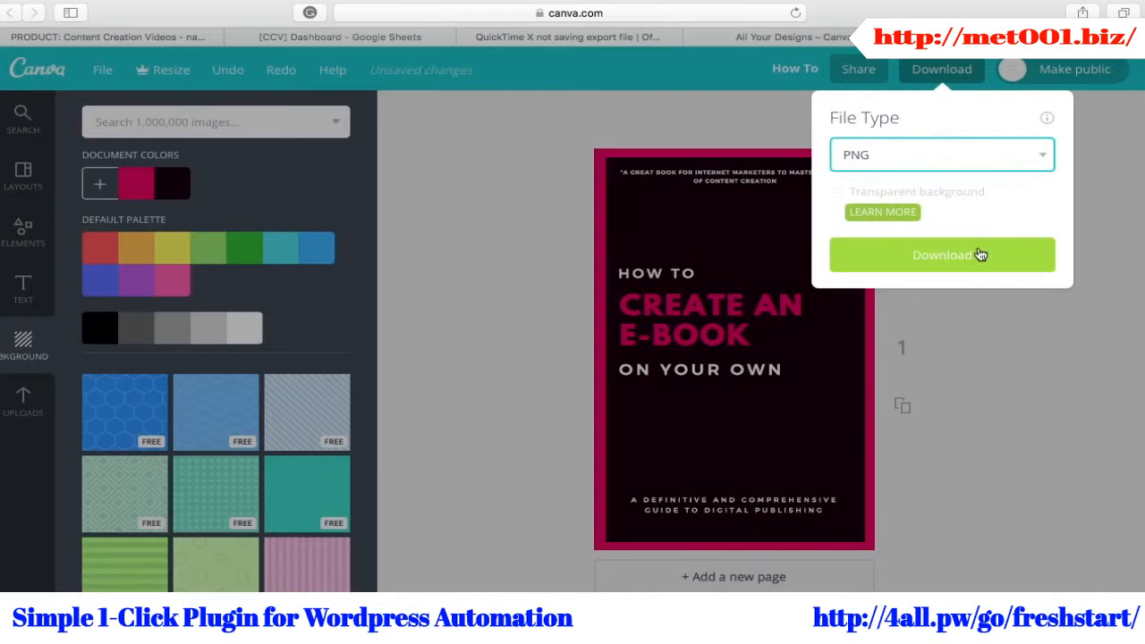
left_click(980, 255)
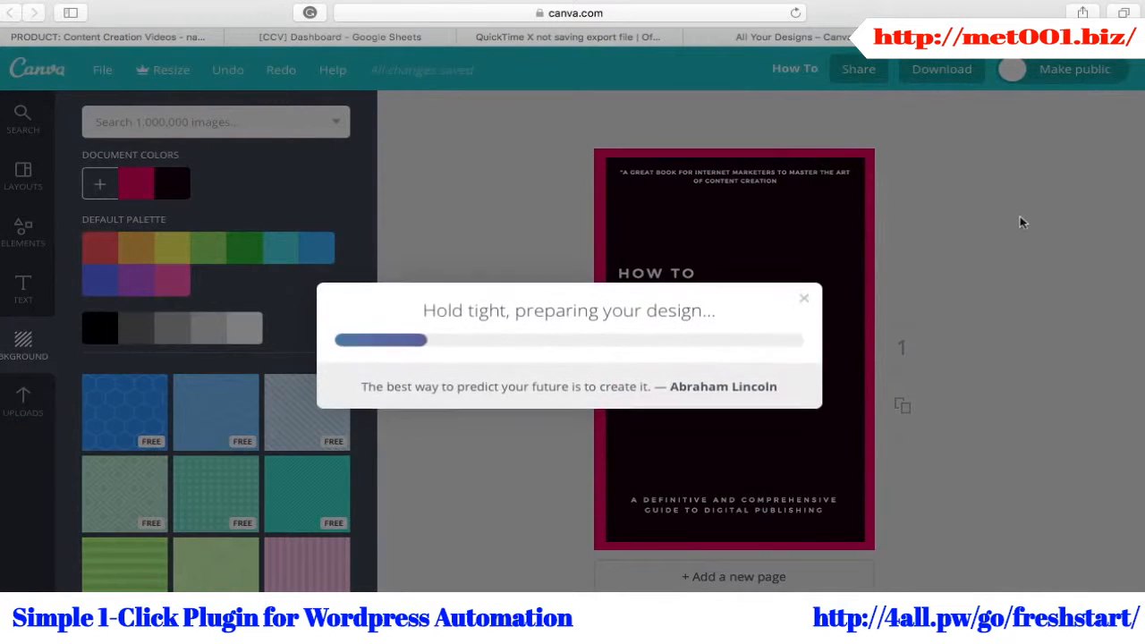